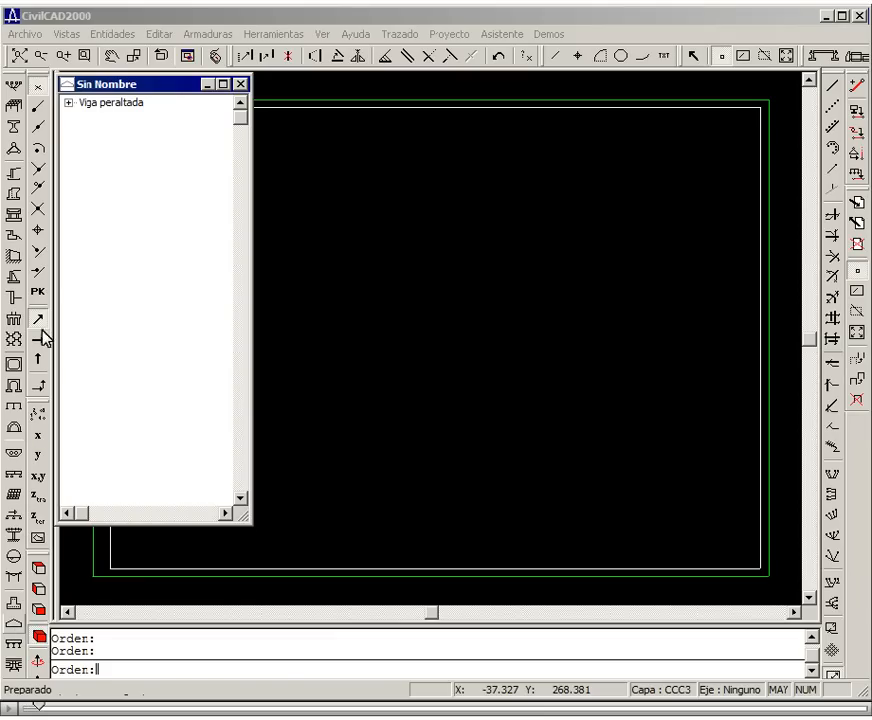
# Save the new Viga peraltada project under the name ejemplo.
pyautogui.click(68, 103)
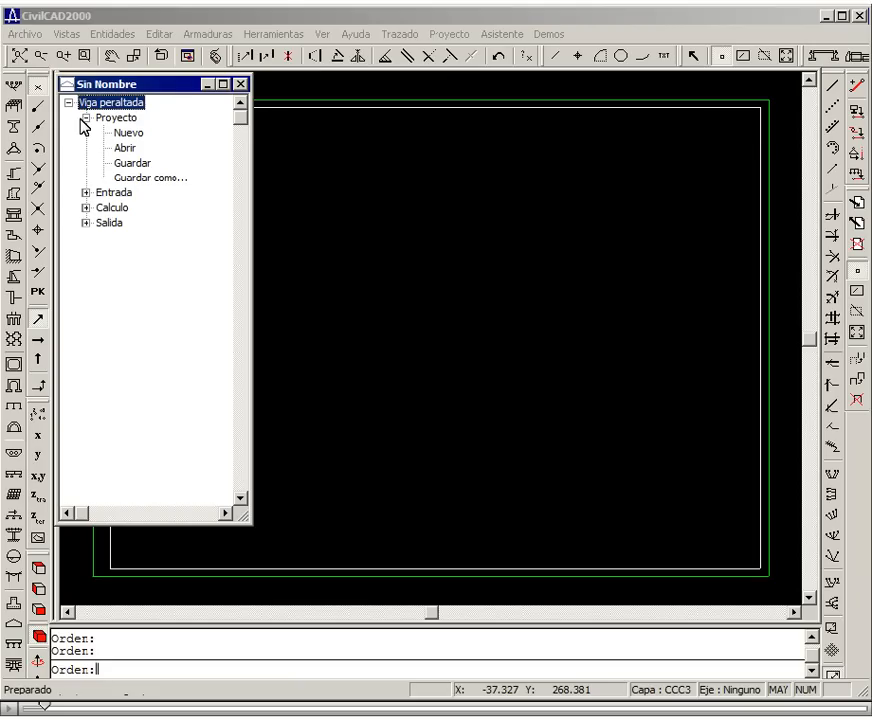
pyautogui.click(122, 165)
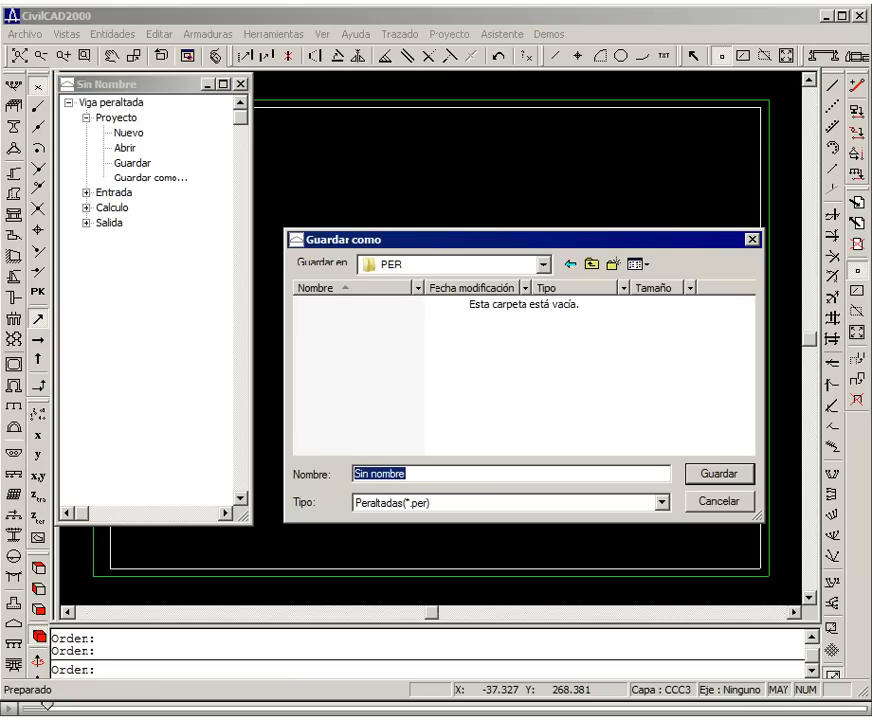
pyautogui.write('ejemplo')
pyautogui.click(722, 474)
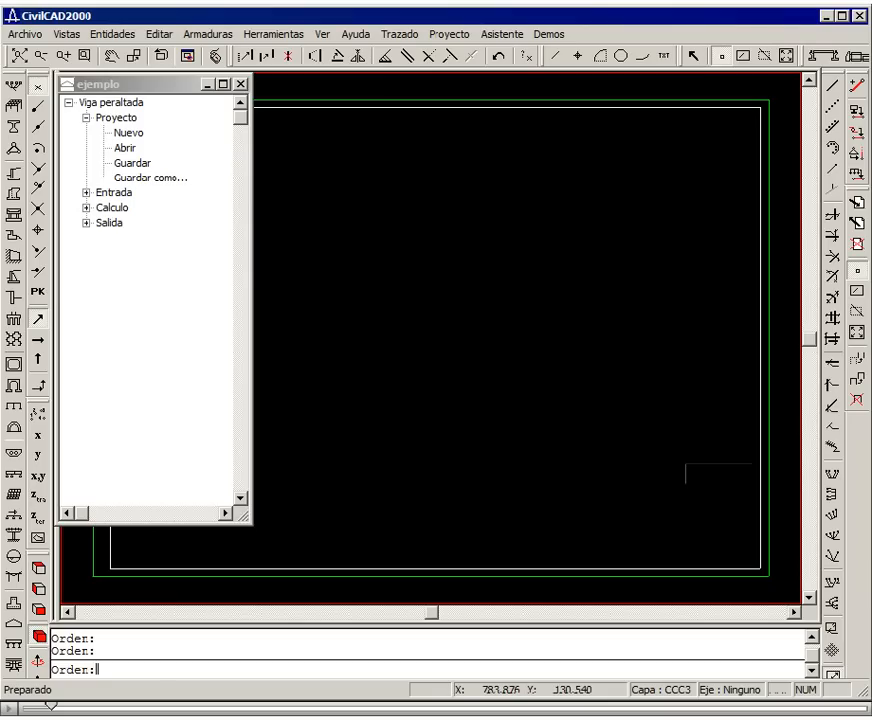
# Open the beam's automatic generation, compare the available section types and choose the Simple solid type.
pyautogui.click(85, 117)
pyautogui.click(85, 132)
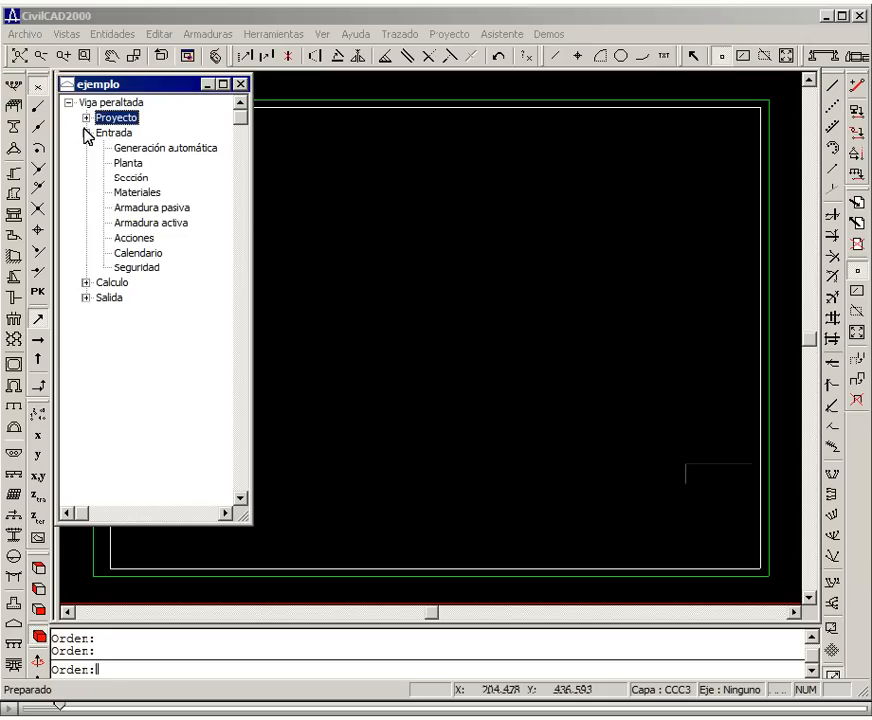
pyautogui.click(156, 150)
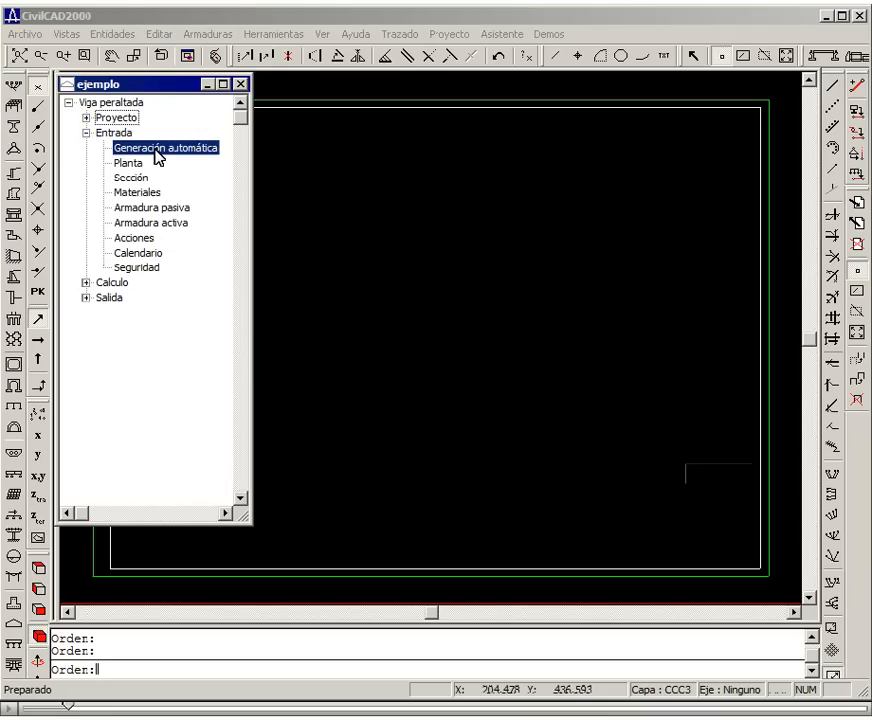
pyautogui.doubleClick(160, 148)
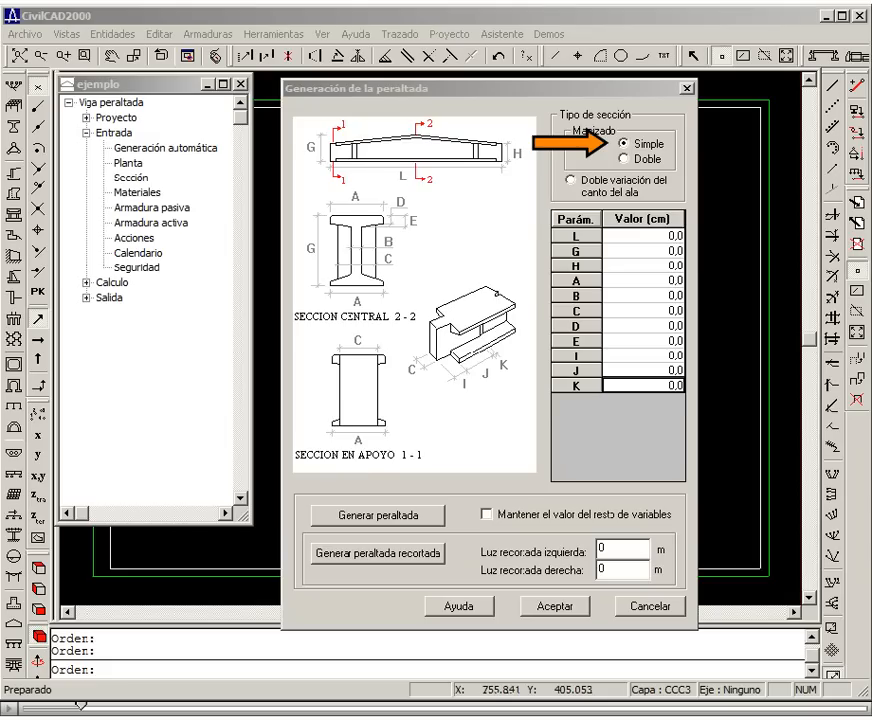
pyautogui.click(623, 158)
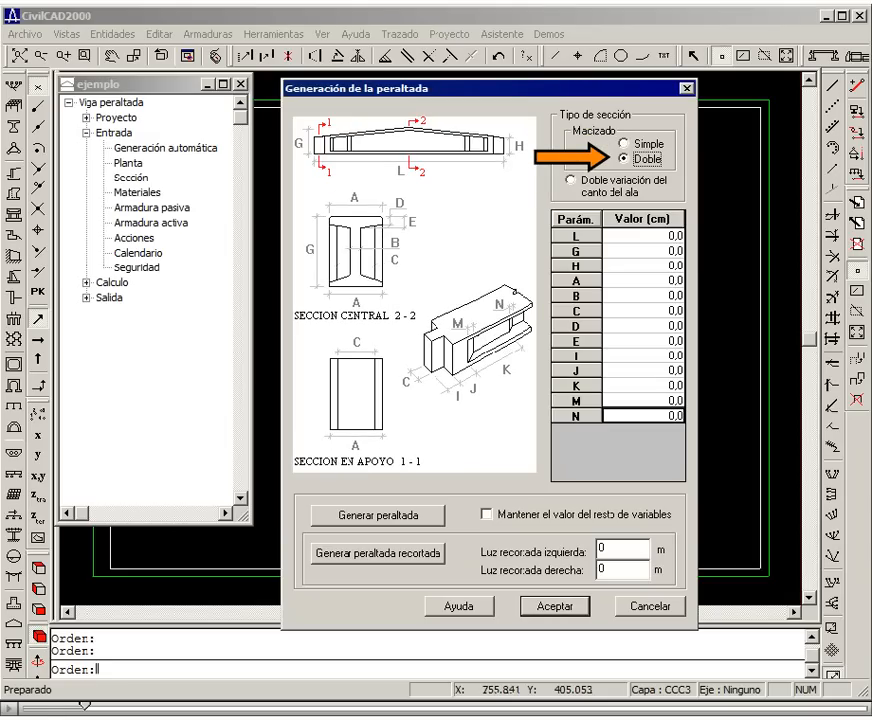
pyautogui.click(570, 180)
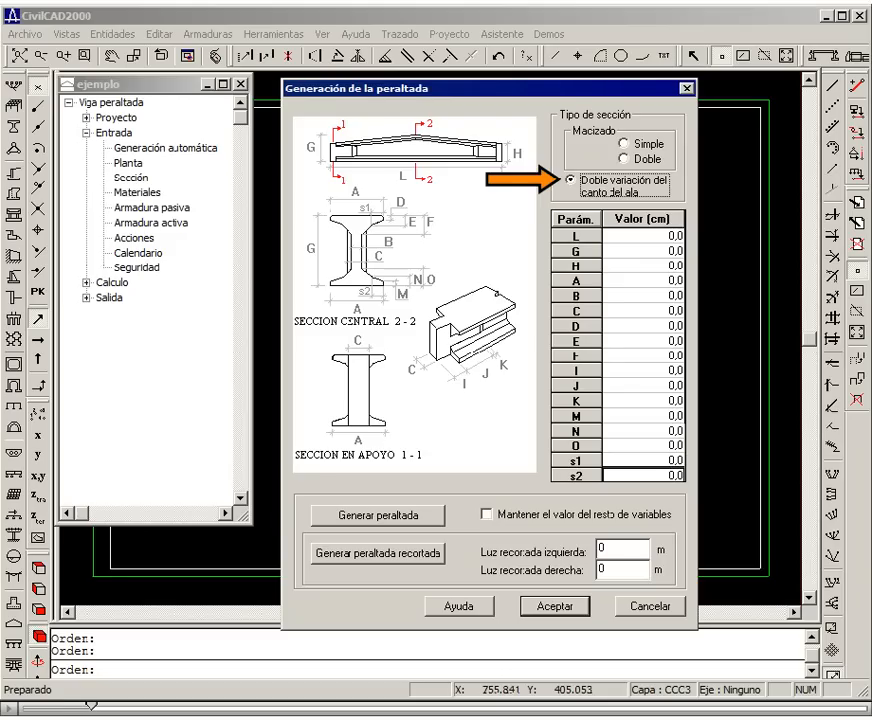
pyautogui.click(624, 143)
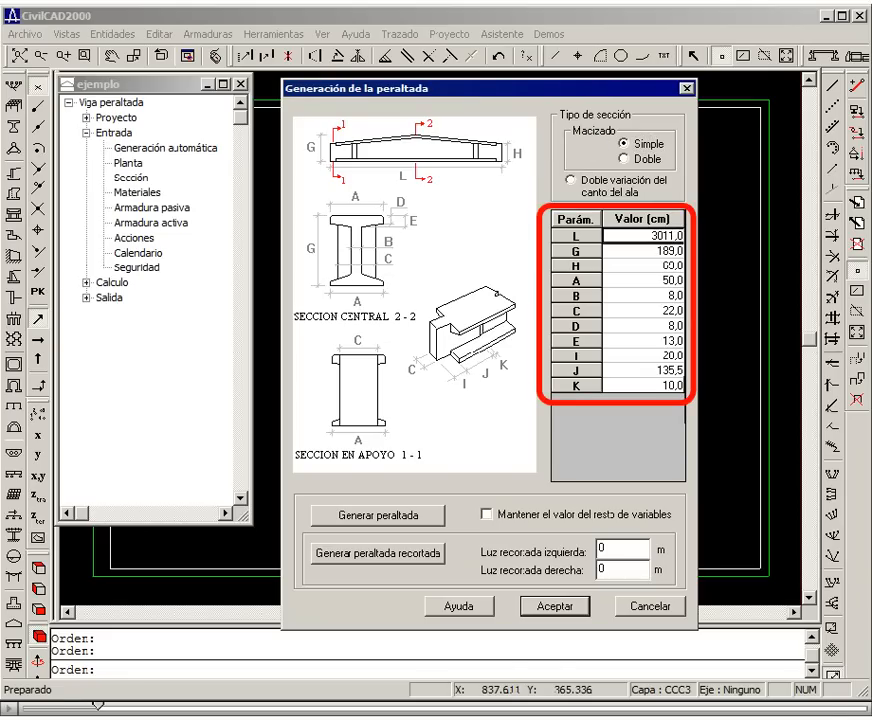
# Generate the beam with L 3011, G 189, H 69, A 50, B 8, C 22, D 8, E 13, I 20, J 135.5, K 10 cm.
pyautogui.click(415, 517)
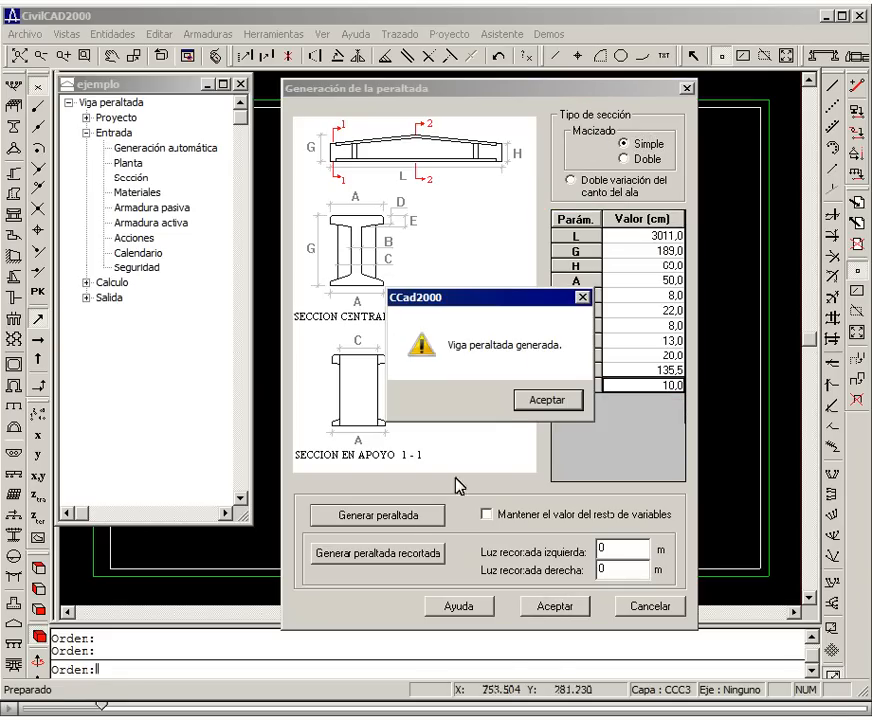
pyautogui.click(530, 401)
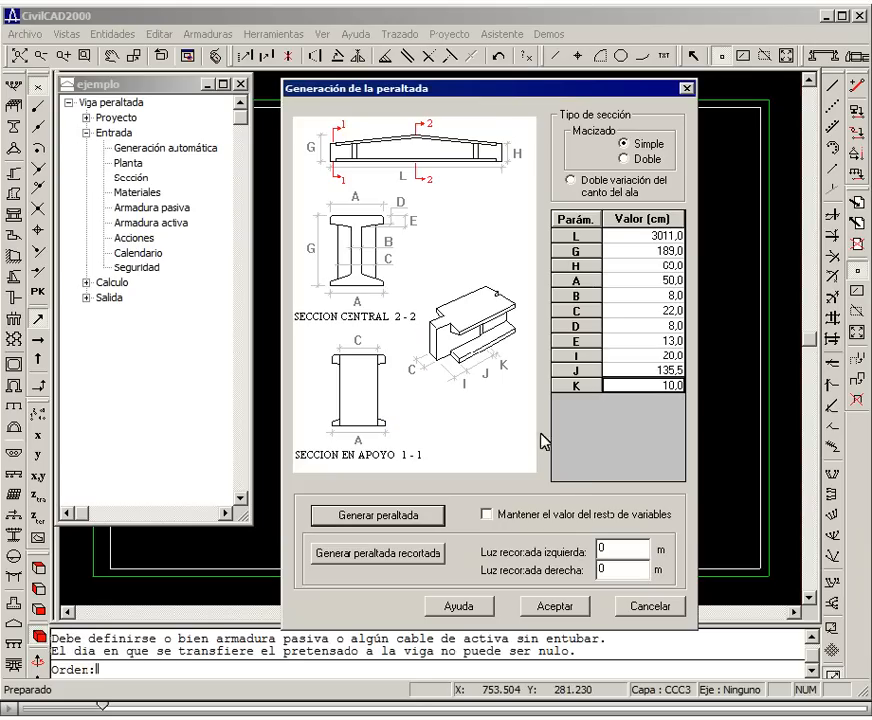
pyautogui.click(553, 606)
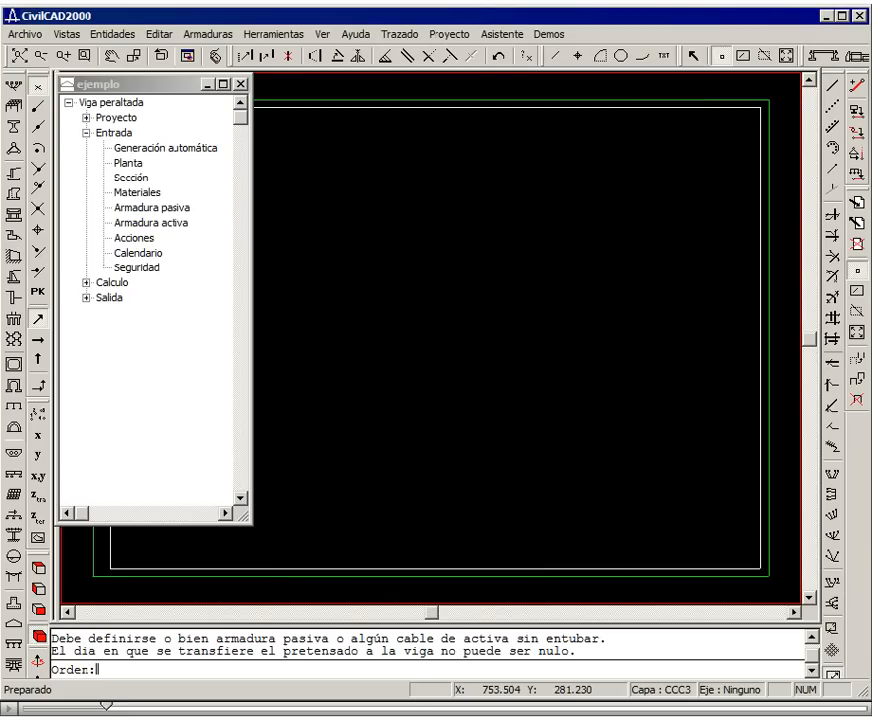
# Review the beam's span and overhang data, the segment lengths, and the section points of segments 1, 2, 3 and 8.
pyautogui.doubleClick(128, 162)
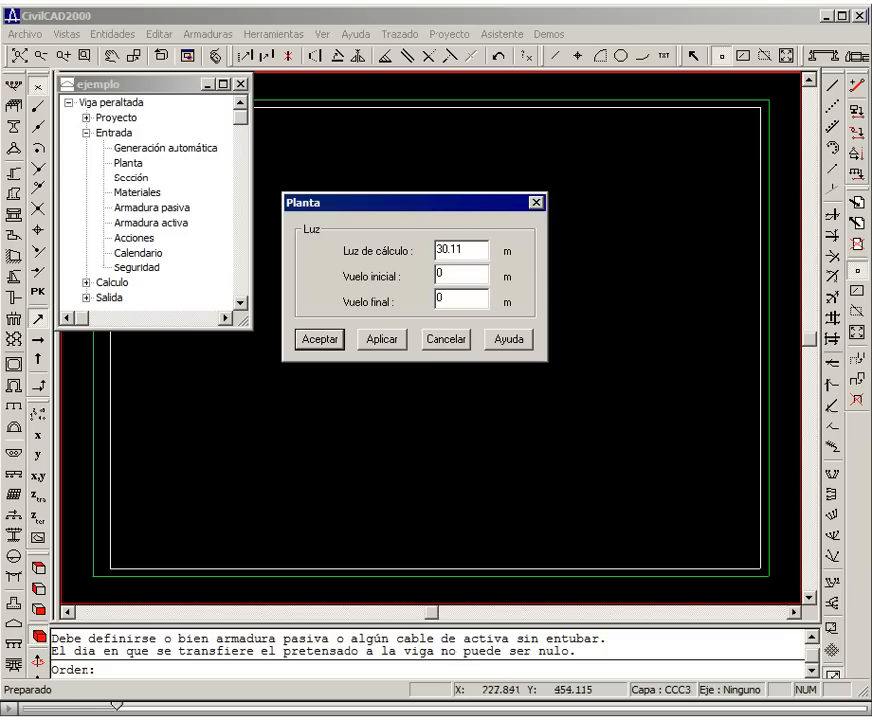
pyautogui.click(314, 343)
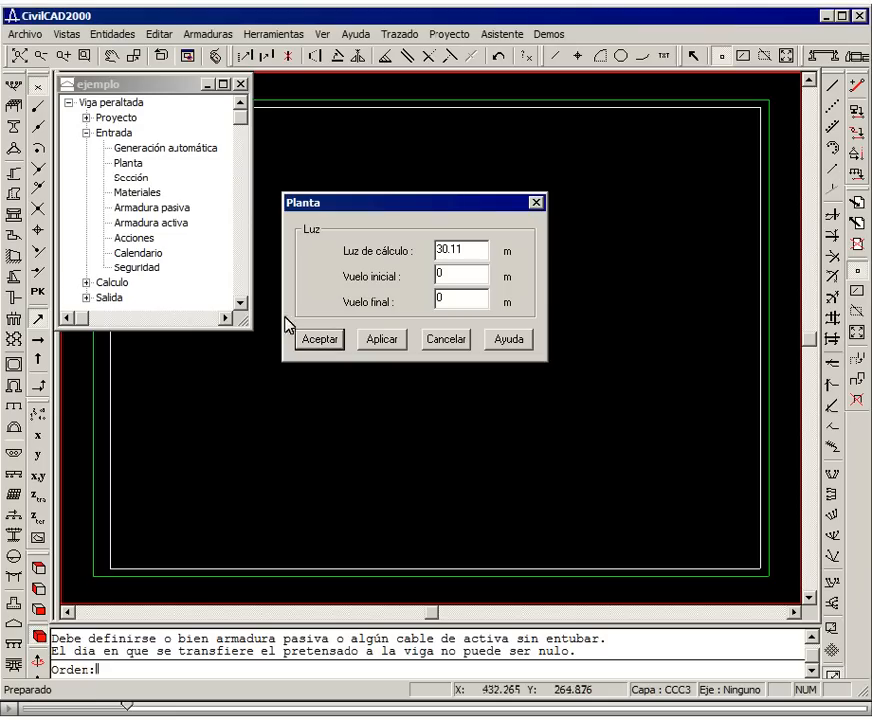
pyautogui.click(138, 177)
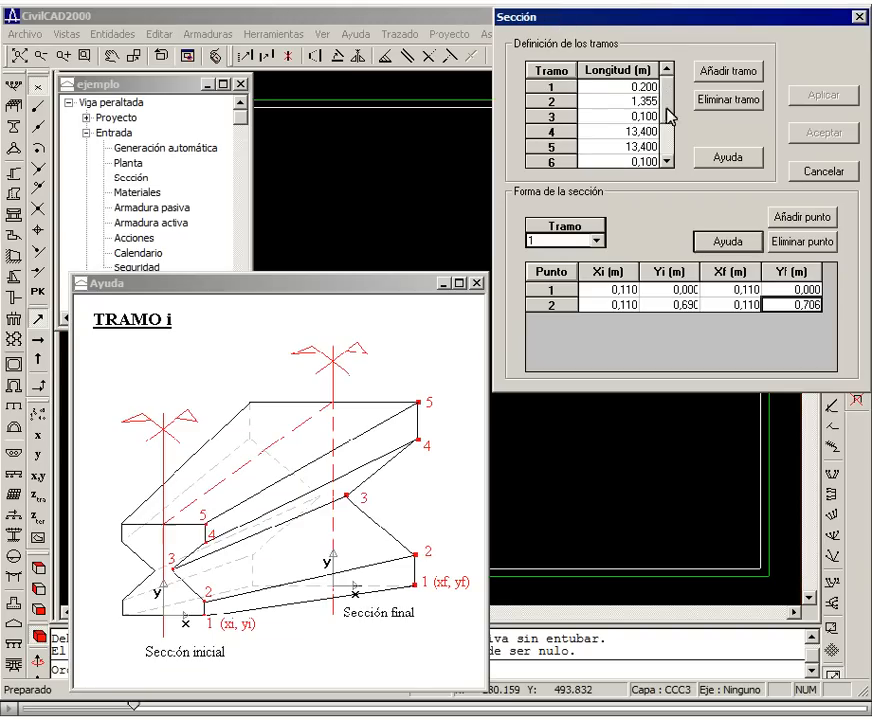
pyautogui.click(666, 152)
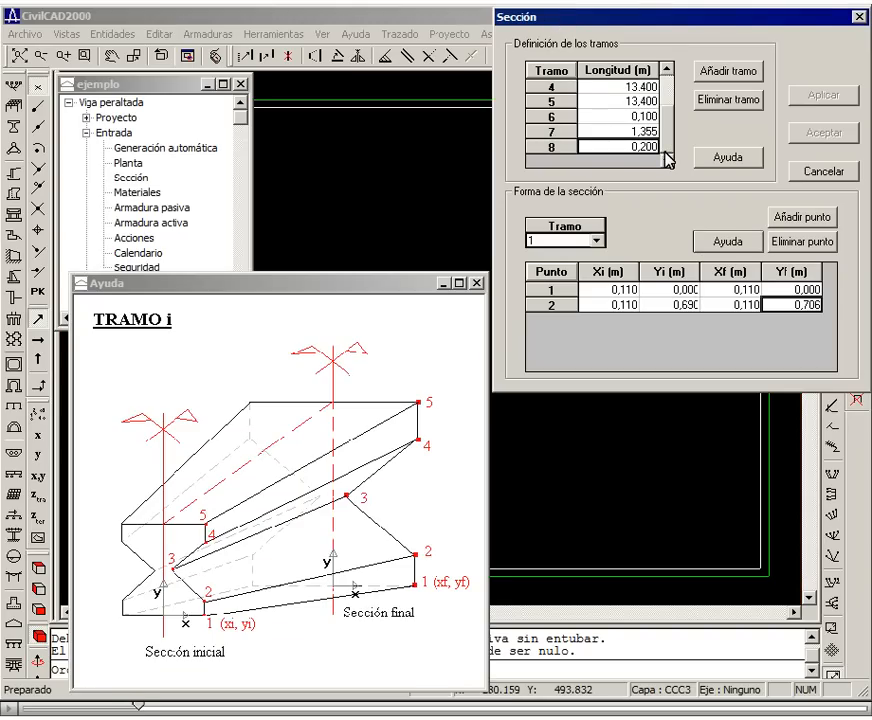
pyautogui.click(596, 241)
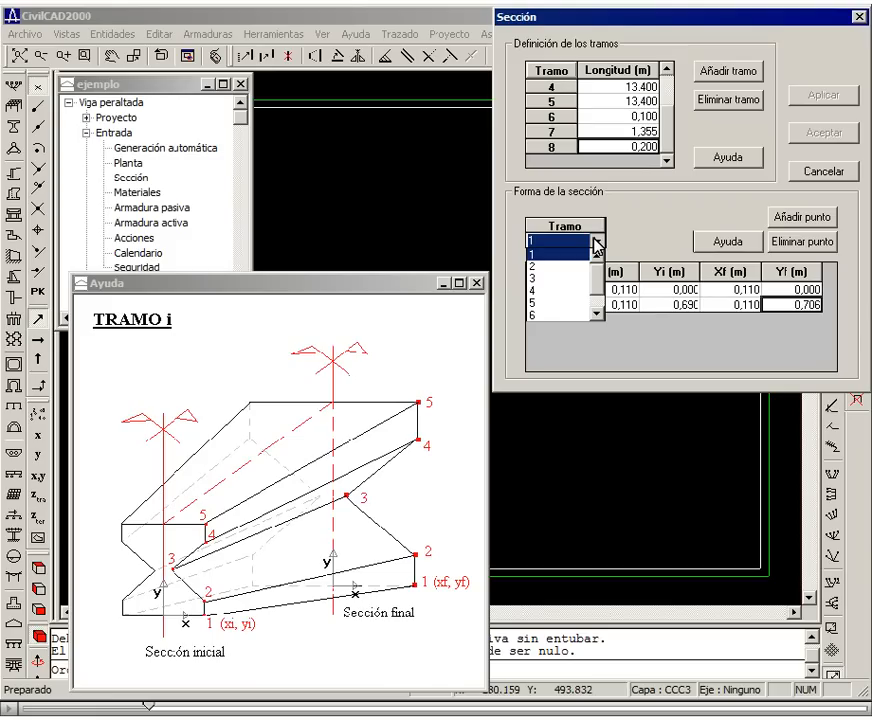
pyautogui.click(573, 267)
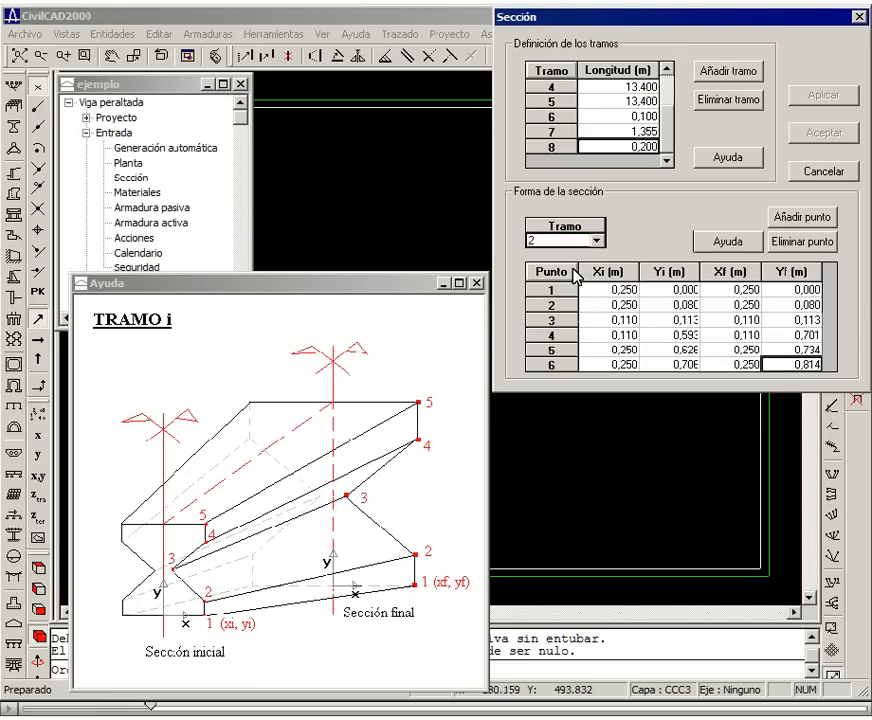
pyautogui.click(596, 241)
pyautogui.click(569, 278)
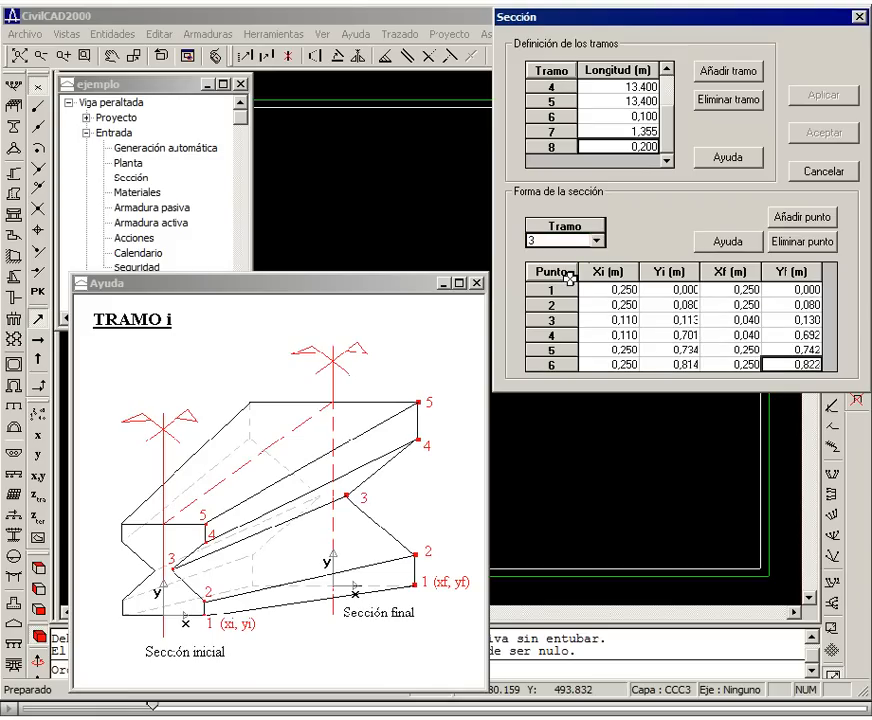
pyautogui.click(596, 241)
pyautogui.click(545, 332)
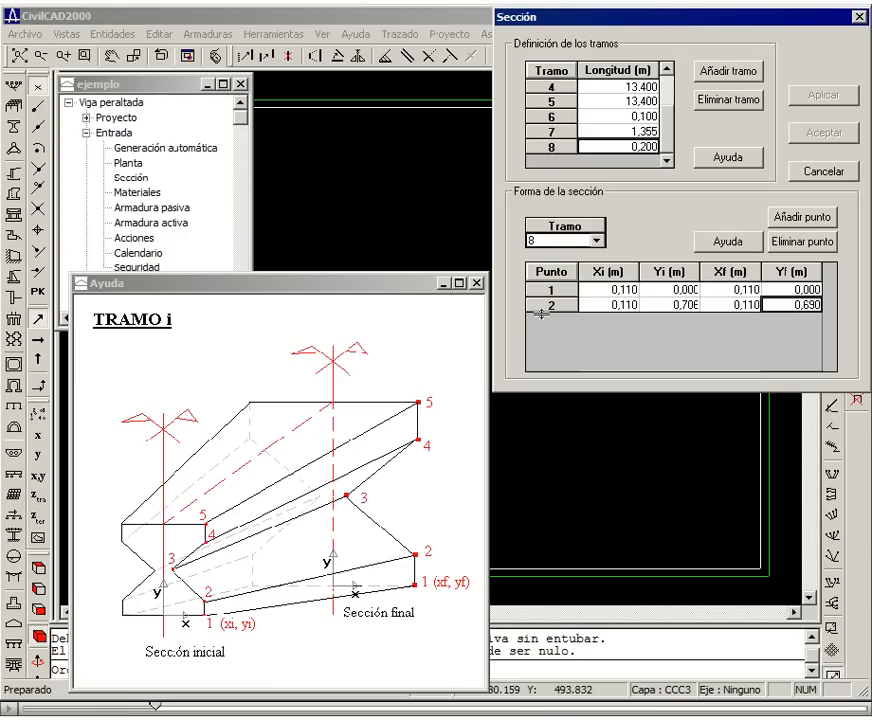
pyautogui.click(822, 171)
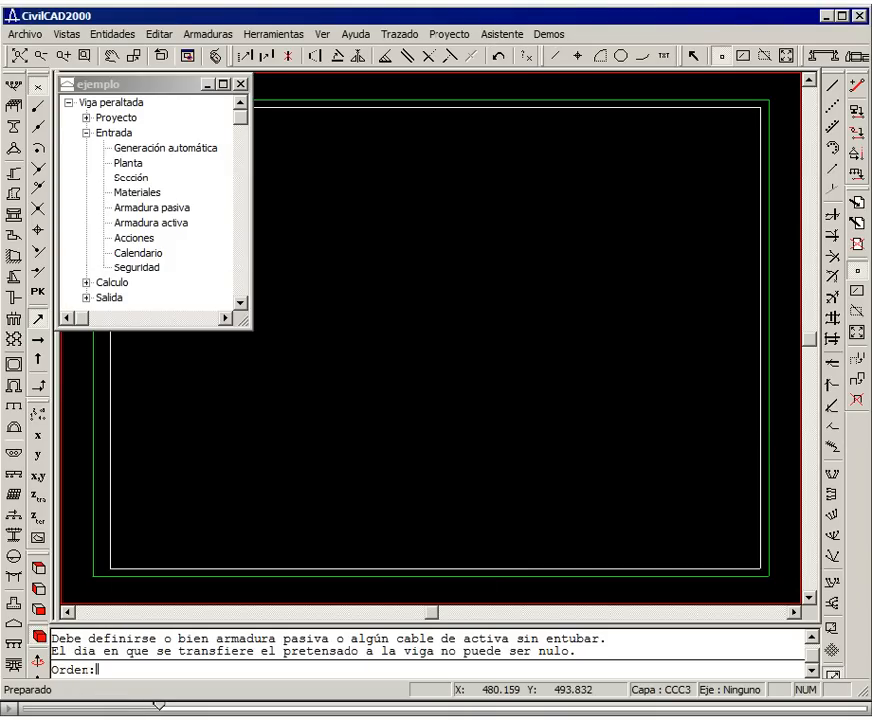
# Define user interpolations in the materials for deformation modulus and compressive strength, 0.85 at day 1 and 1.0 at day 28, and select it for tensile strength.
pyautogui.doubleClick(140, 192)
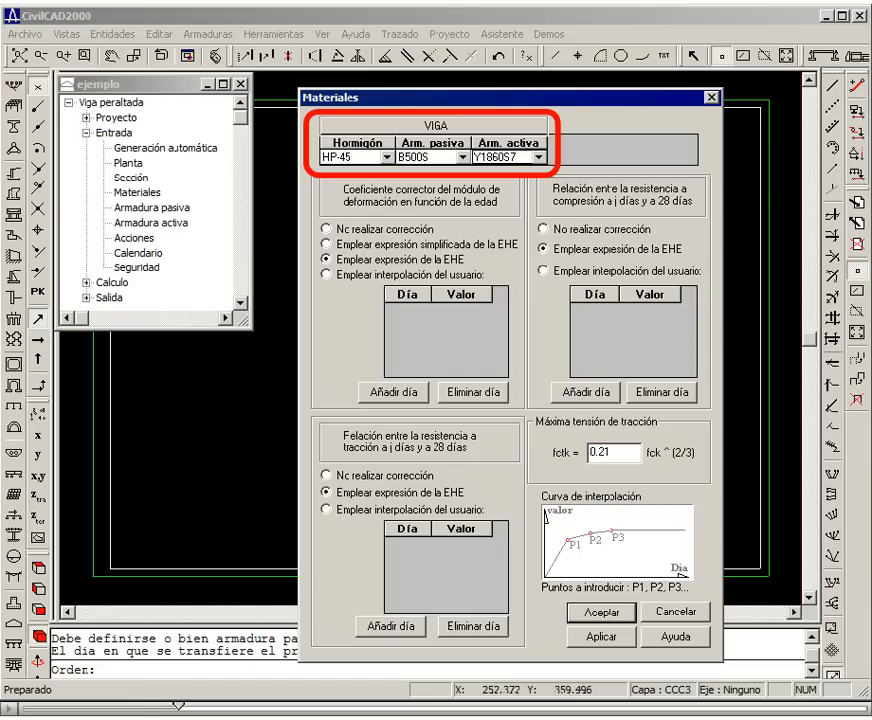
pyautogui.click(326, 274)
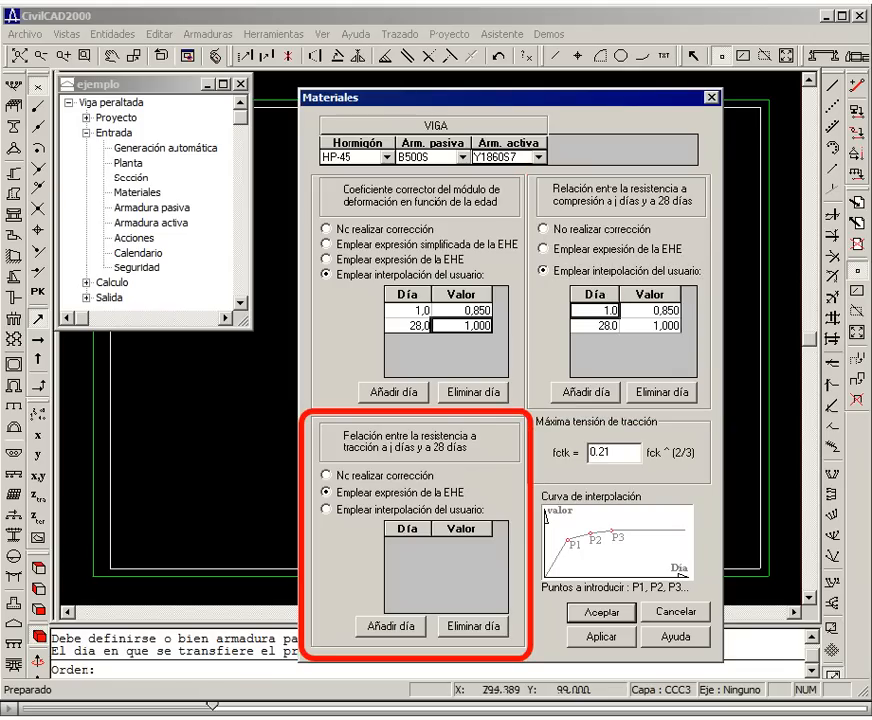
pyautogui.click(326, 509)
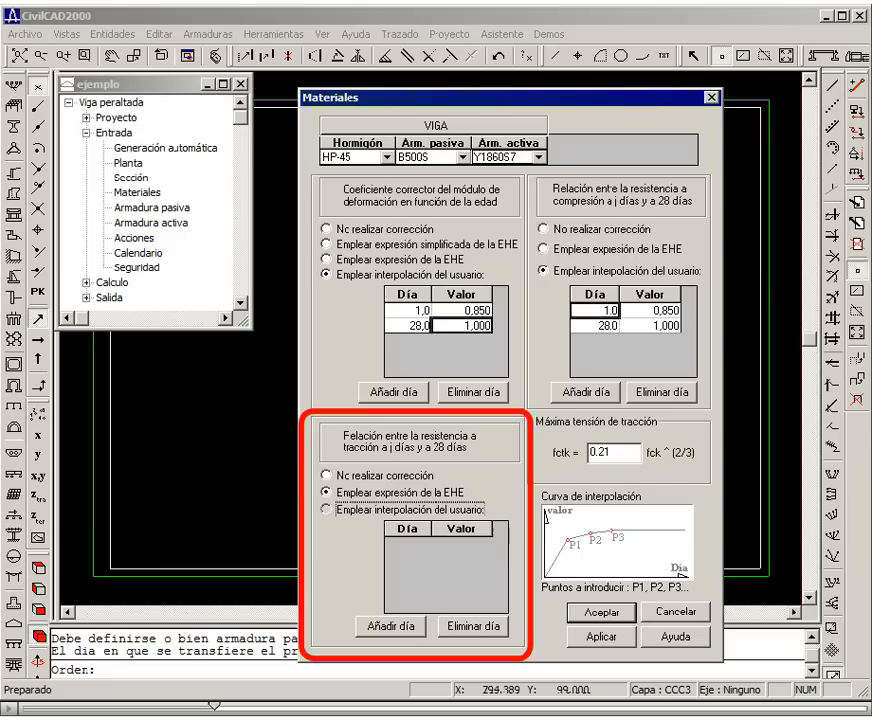
pyautogui.click(602, 612)
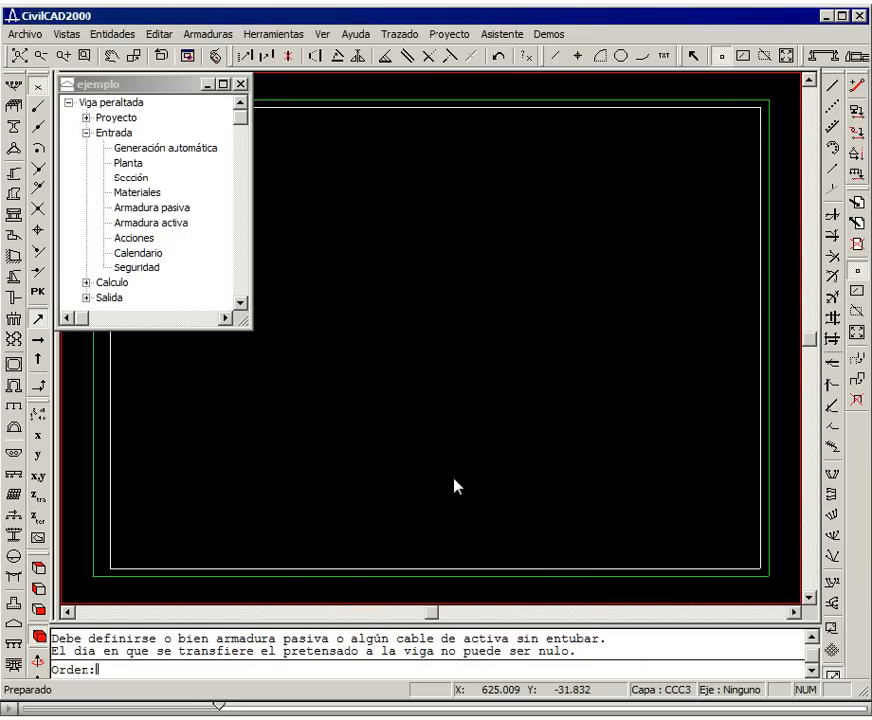
# Add two passive reinforcement rows of 2 bars, 16 mm diameter, at y 4 cm, one on the lower fibre and one on the upper.
pyautogui.doubleClick(152, 207)
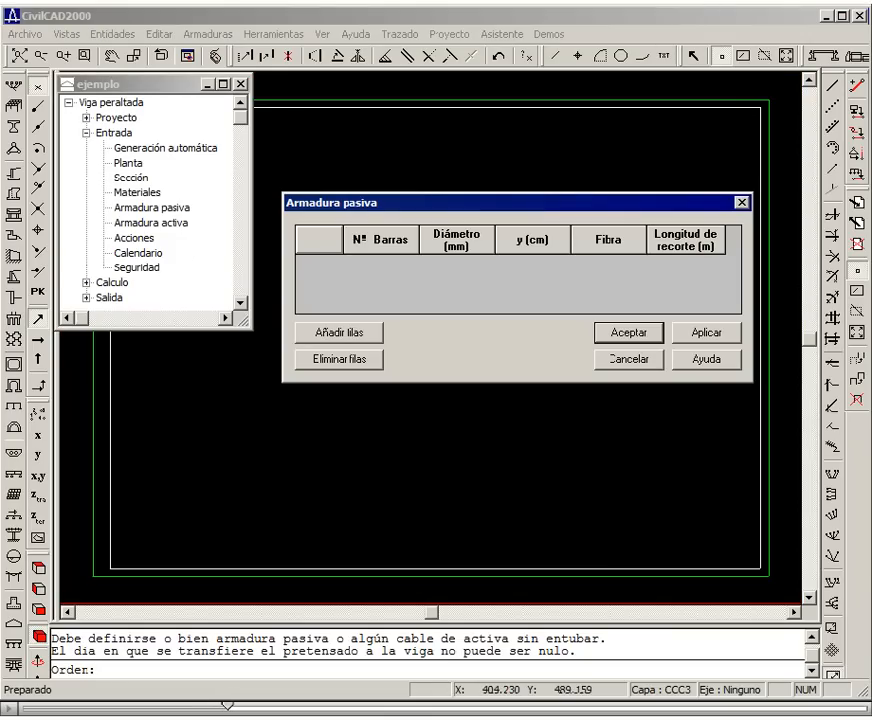
pyautogui.click(354, 330)
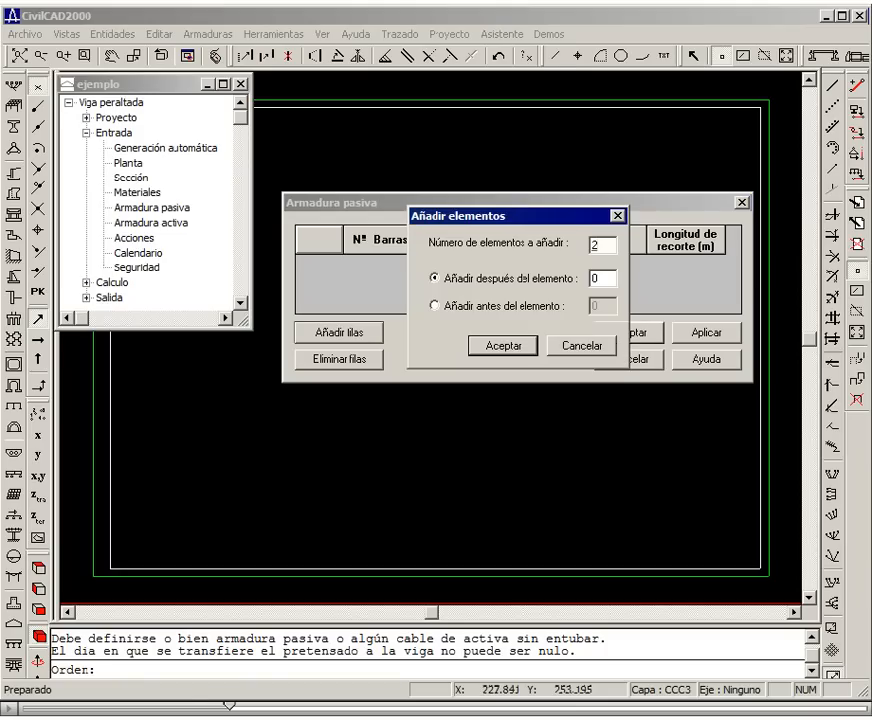
pyautogui.press('Return')
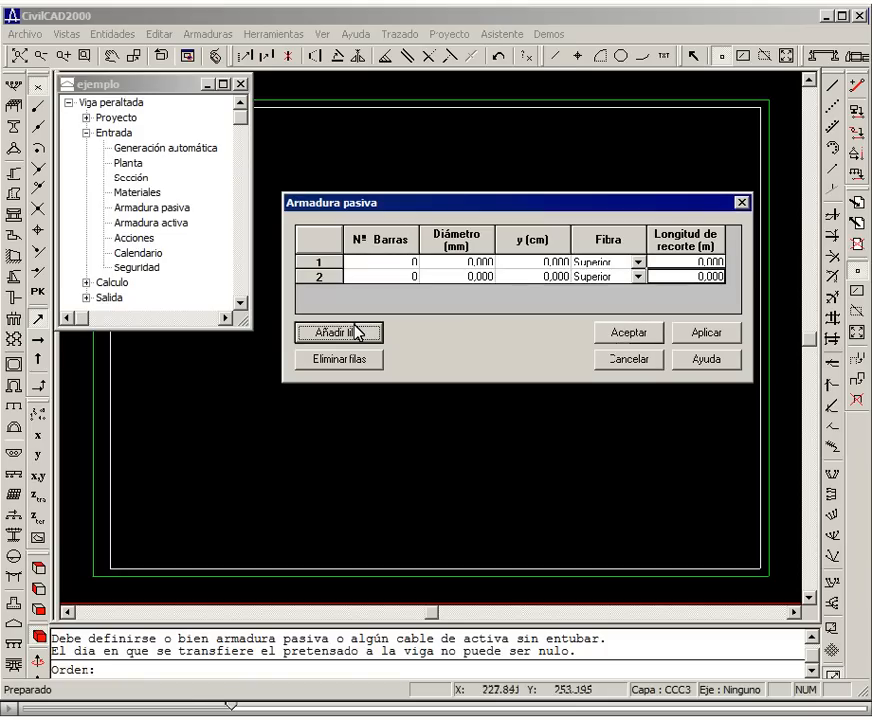
pyautogui.click(389, 258)
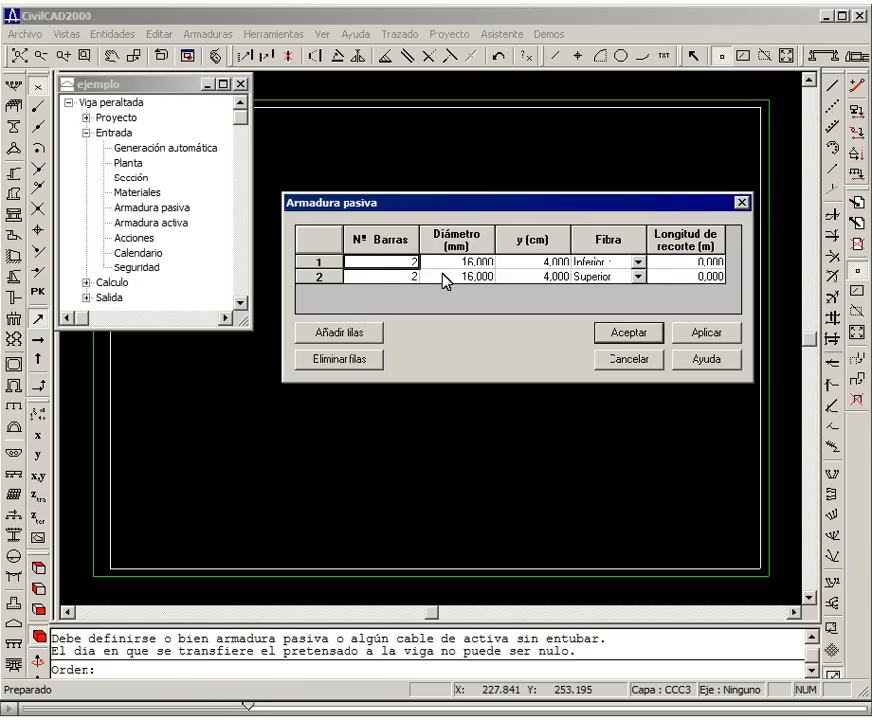
pyautogui.click(626, 335)
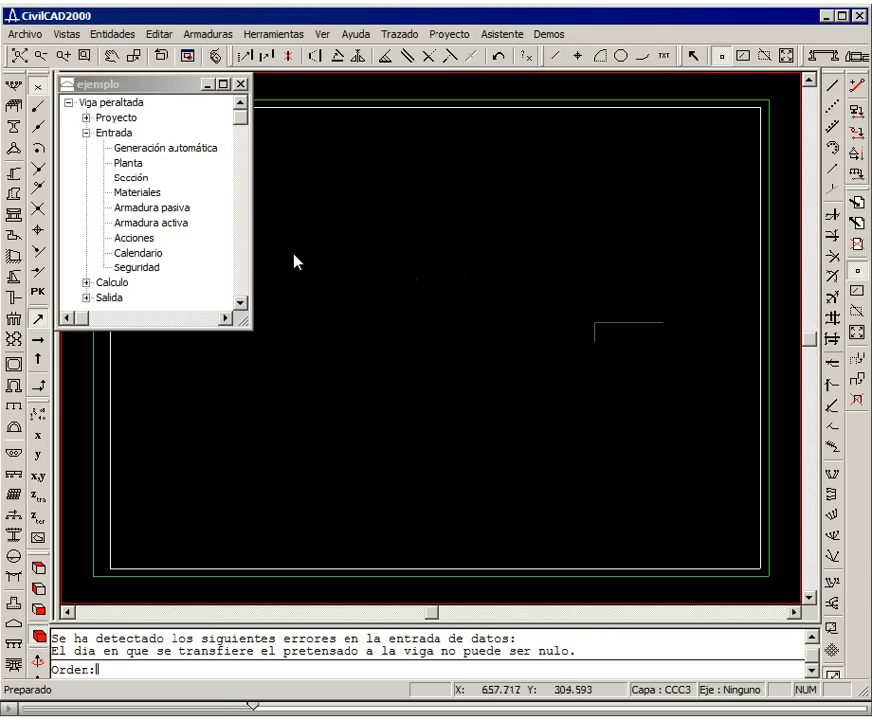
# Add active reinforcement rows of 6 and 4 strands, both y 5 cm and area 1.4 cm2, sheathed 1.5 m and 0 m, tensioned to 14000 kp/cm2.
pyautogui.doubleClick(150, 222)
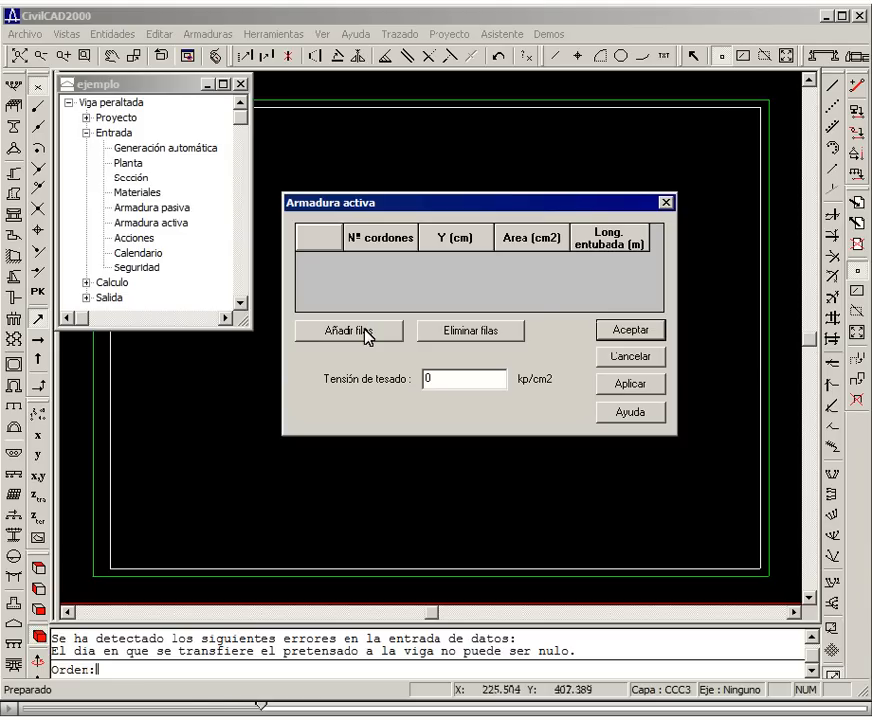
pyautogui.click(366, 332)
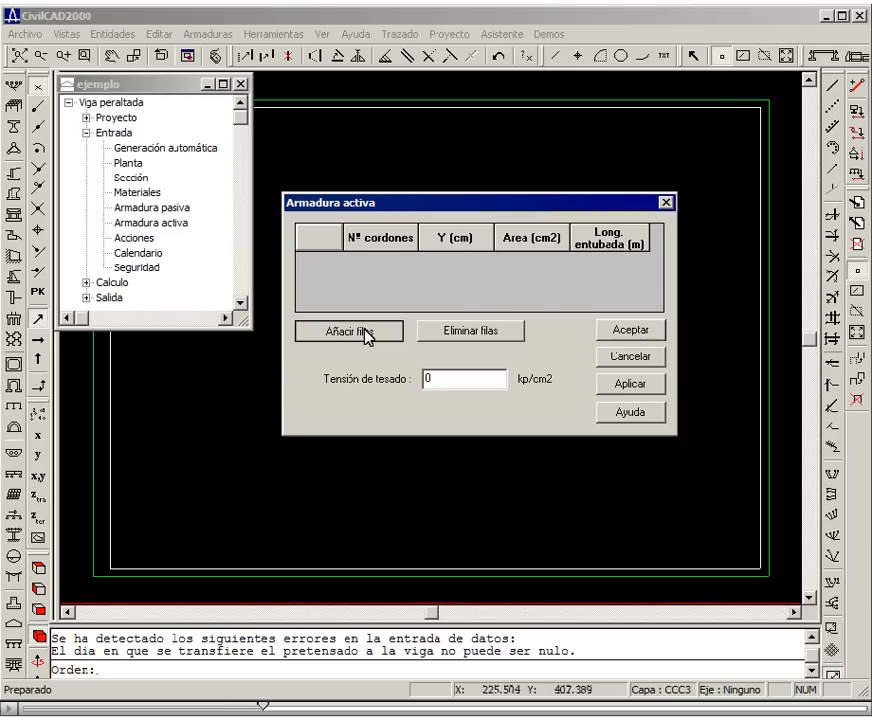
pyautogui.write('2')
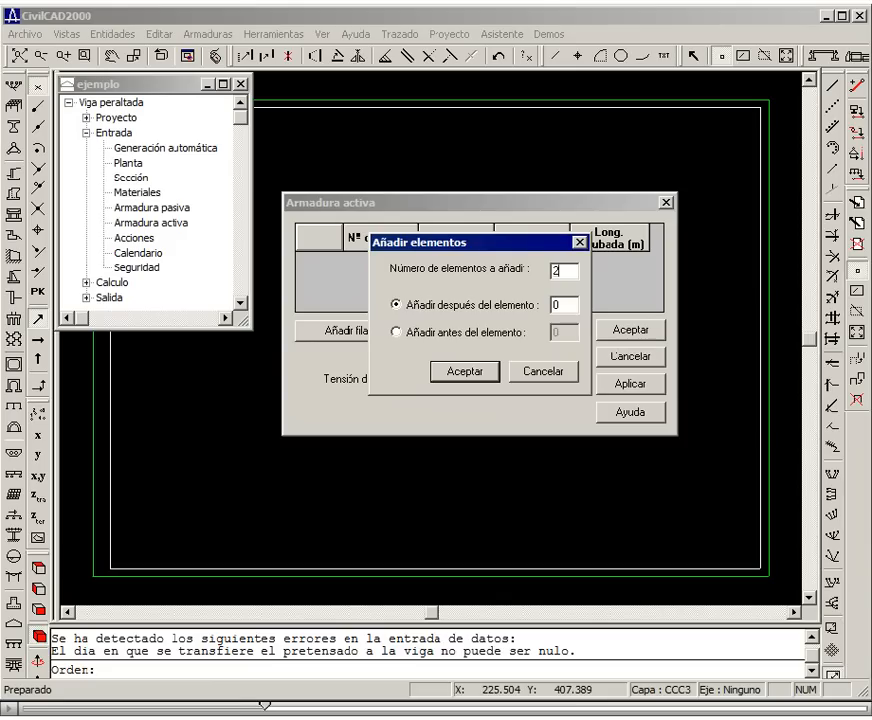
pyautogui.press('Return')
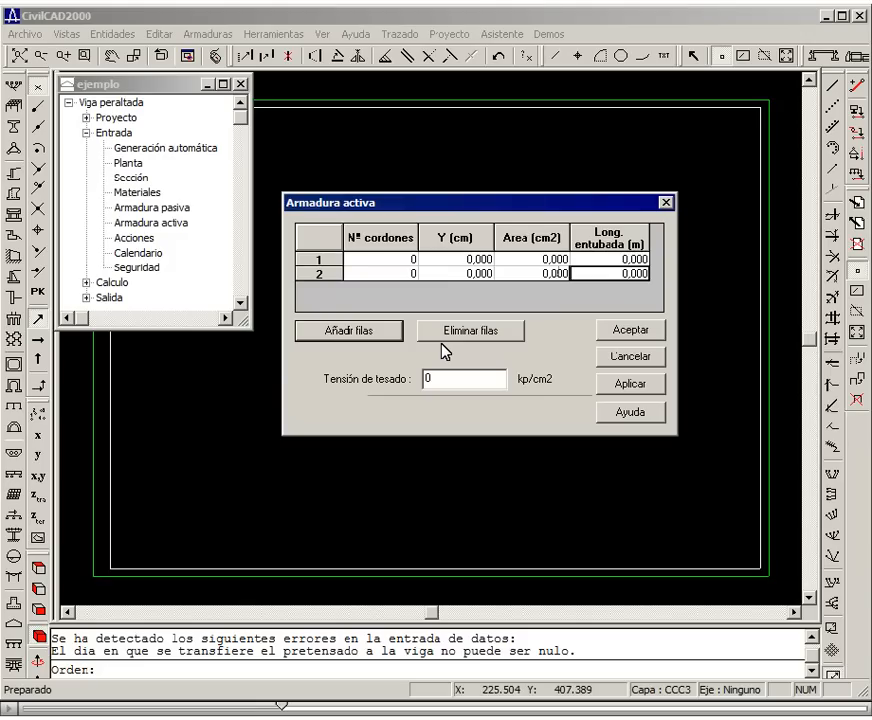
pyautogui.click(390, 260)
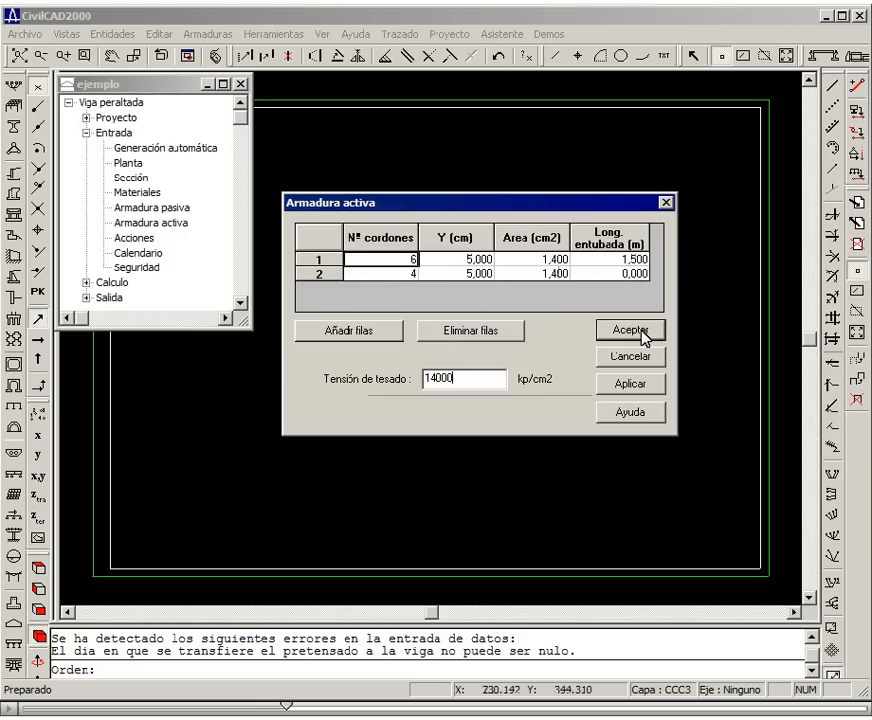
pyautogui.click(640, 332)
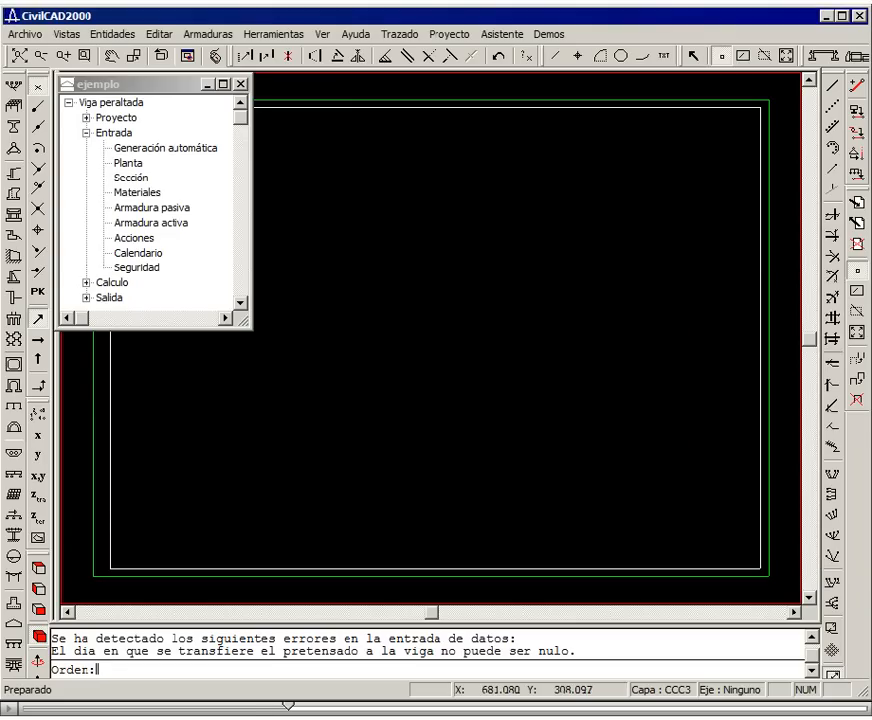
# Define the actions: permanent load 0.7441 T/m, fixed variable load 0.4485 T/m, moving load 0.9 T, 60% humidity and 0.25 m maximum vehicle-to-beam axis separation.
pyautogui.doubleClick(134, 238)
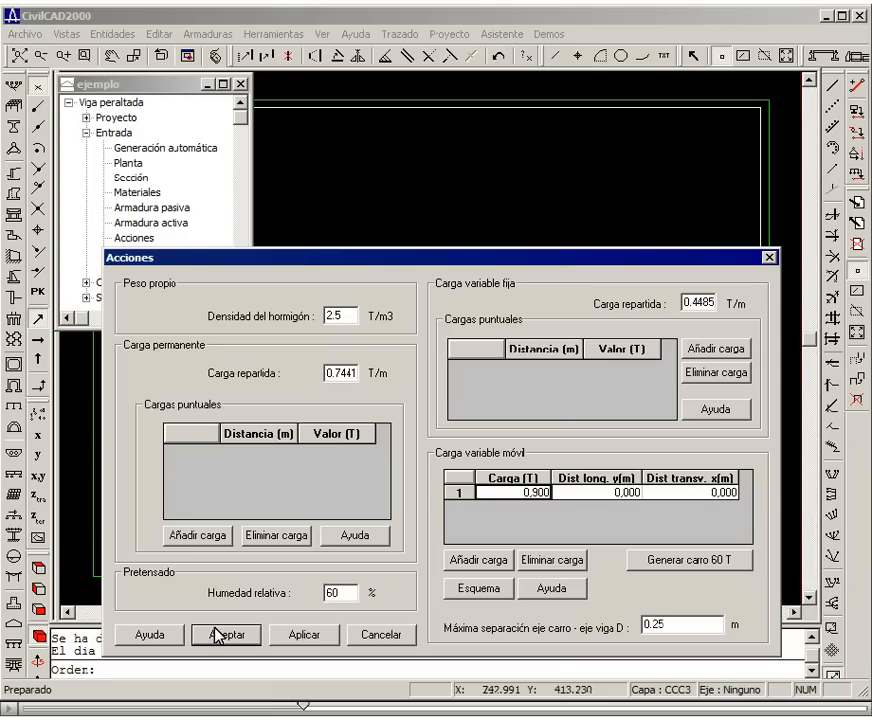
pyautogui.click(218, 634)
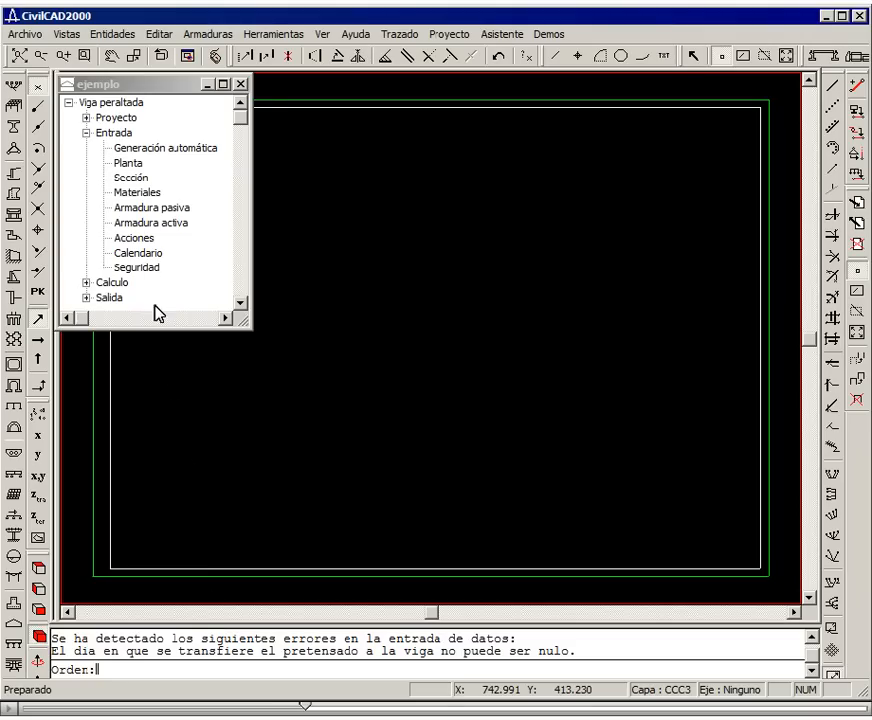
# Schedule prestress transfer on day 1 and permanent load on day 7, and review and accept the safety coefficients.
pyautogui.doubleClick(146, 254)
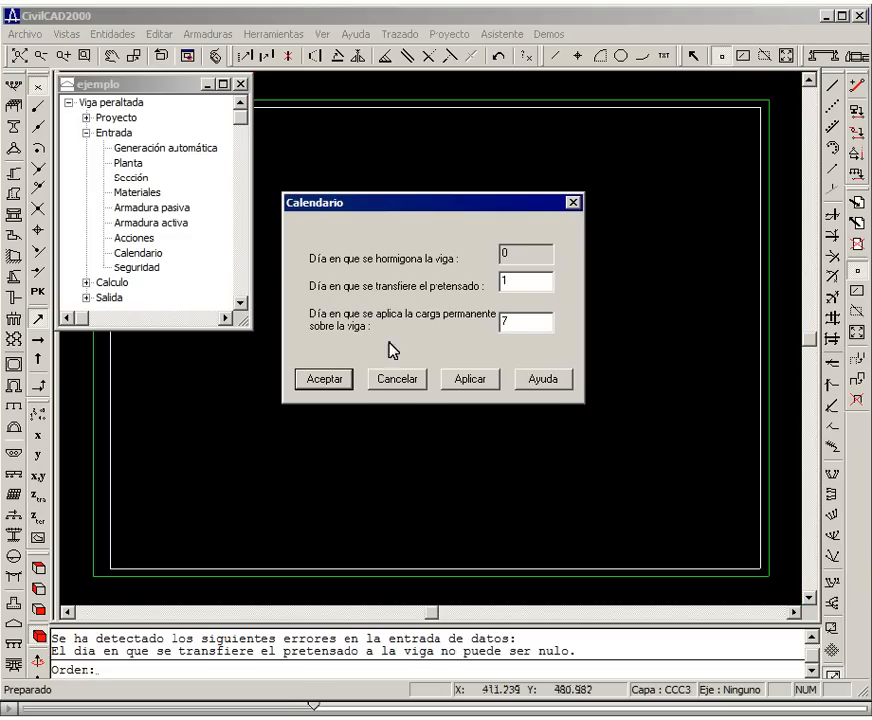
pyautogui.click(318, 388)
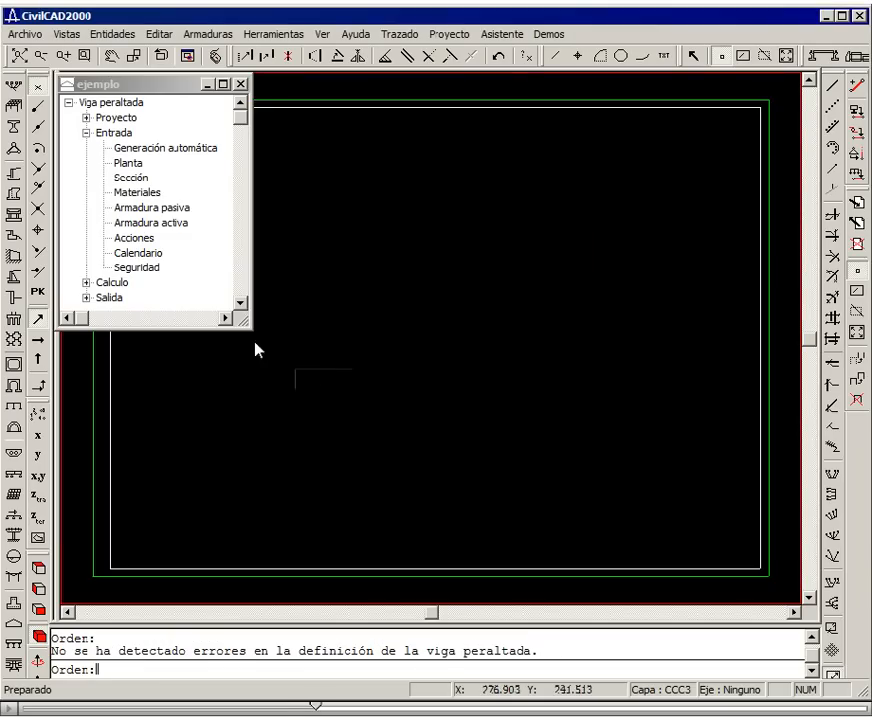
pyautogui.click(165, 267)
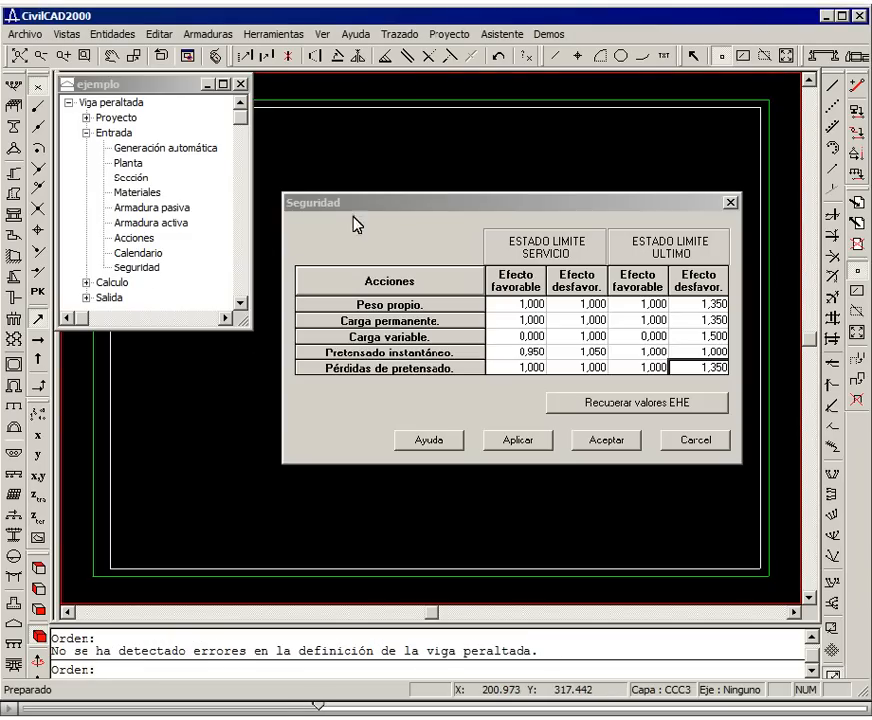
pyautogui.click(430, 204)
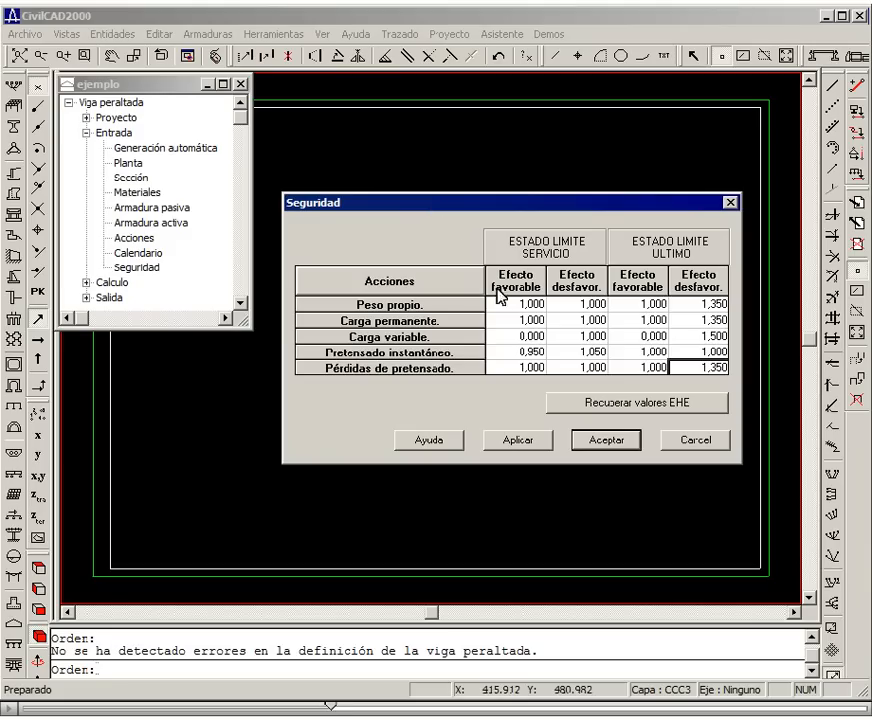
pyautogui.click(607, 440)
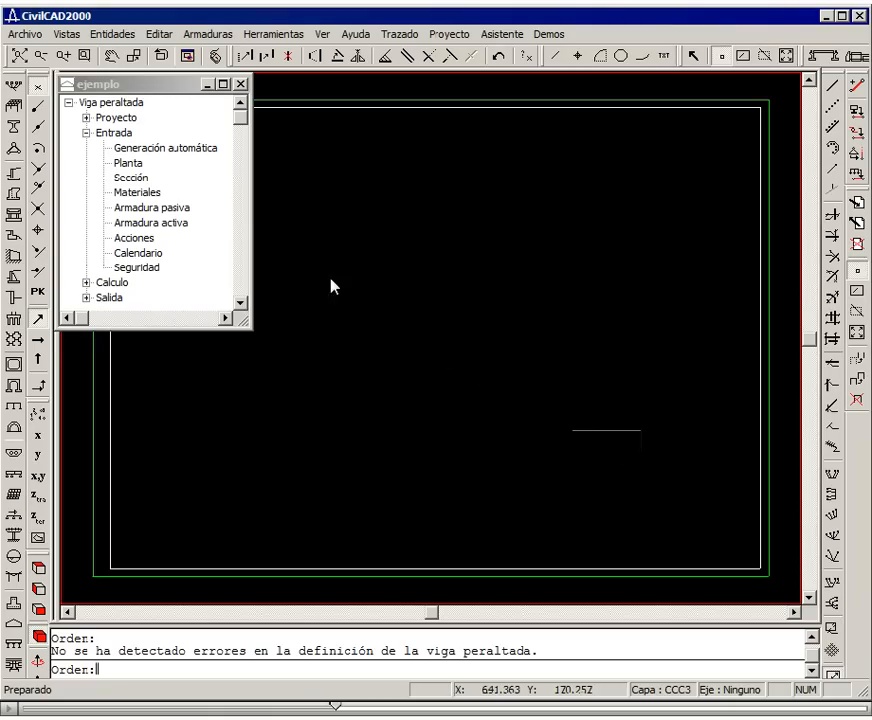
# Draw the beam's longitudinal elevation at scale 1:50 in the lower half of the sheet frame.
pyautogui.click(87, 132)
pyautogui.click(87, 162)
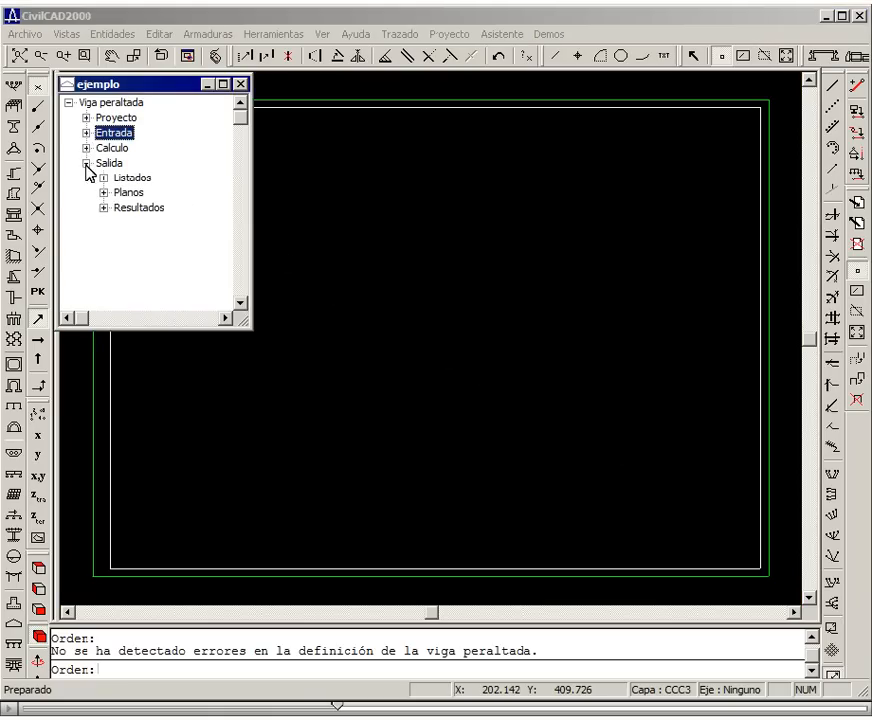
pyautogui.click(102, 192)
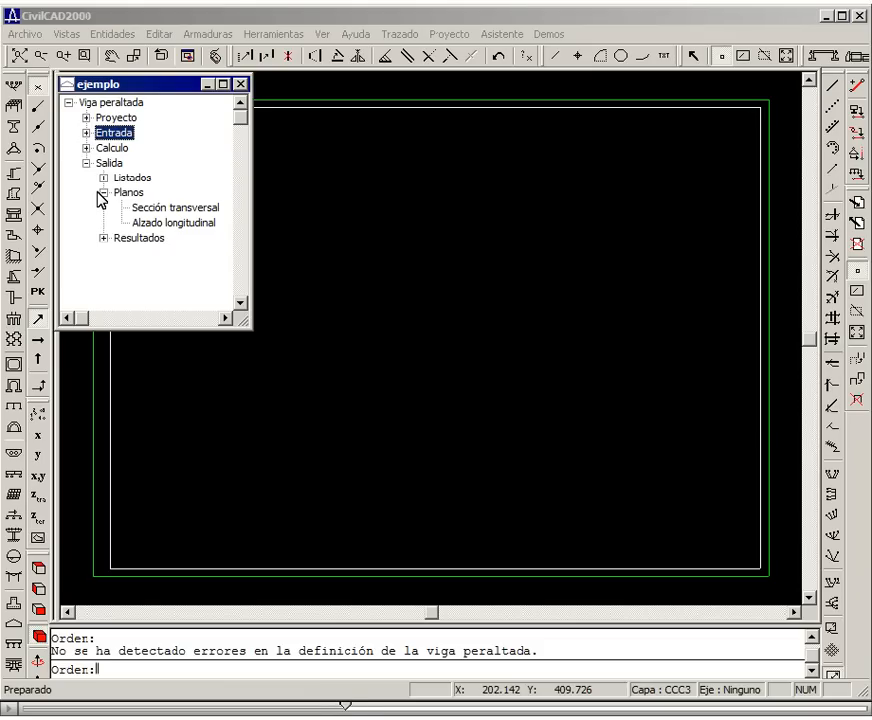
pyautogui.doubleClick(170, 223)
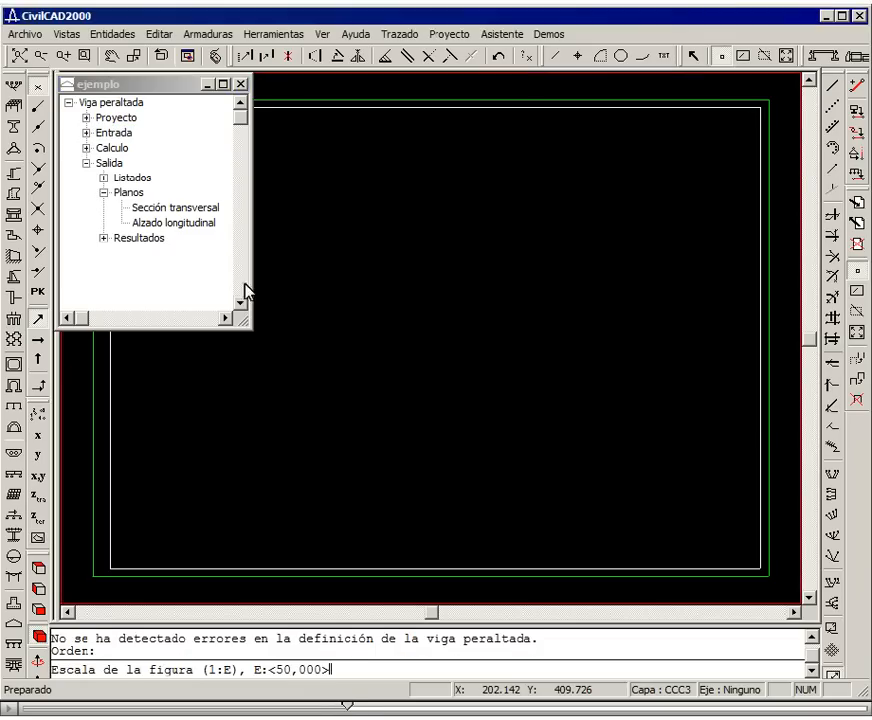
pyautogui.press('Return')
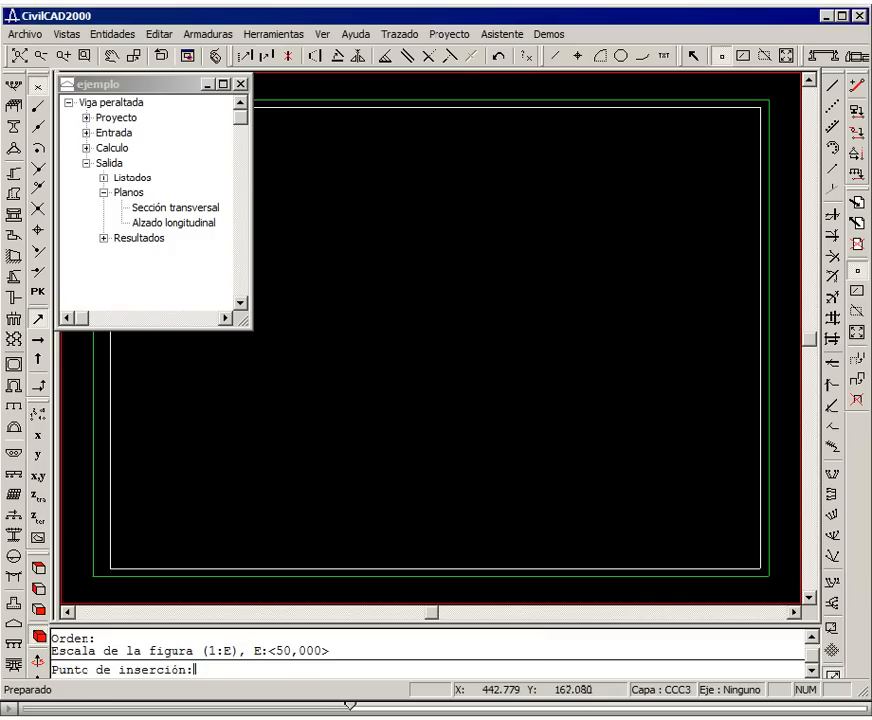
pyautogui.click(148, 383)
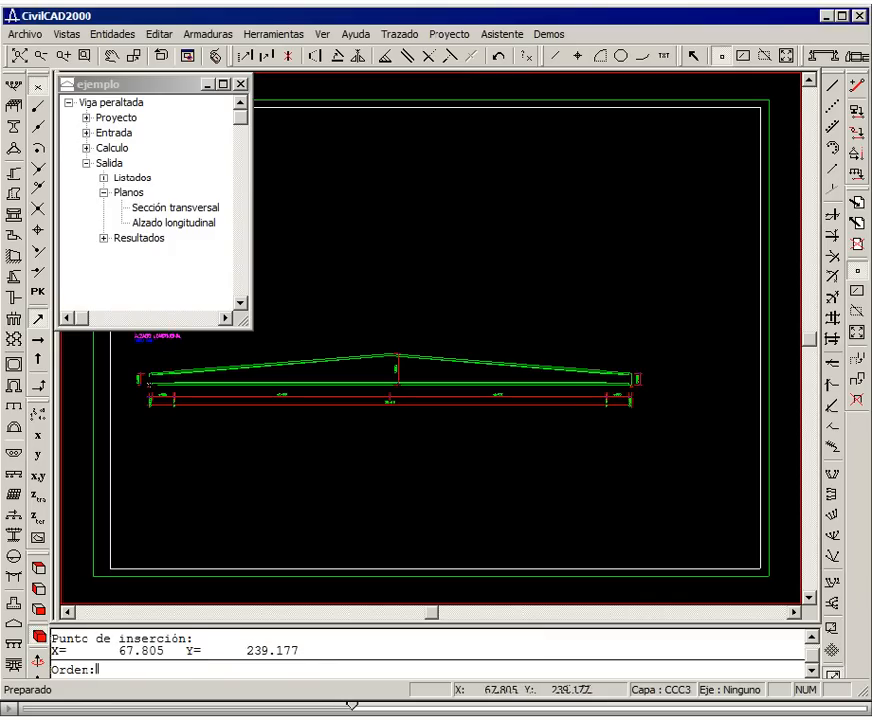
# Draw the cross section at 0 m from the beam start, scale 1:10, above the elevation's left half.
pyautogui.doubleClick(200, 210)
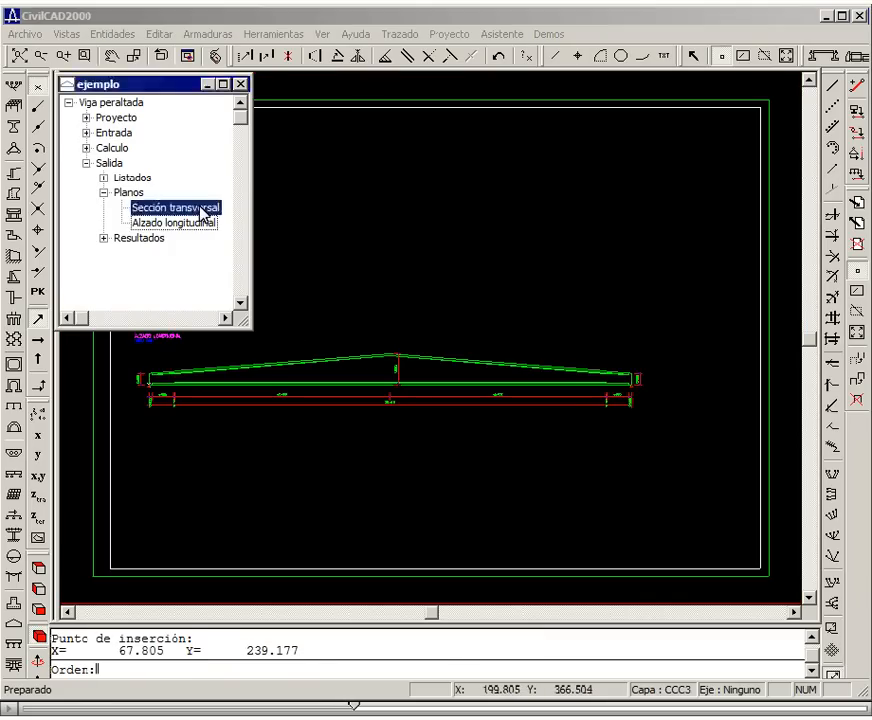
pyautogui.press('Return')
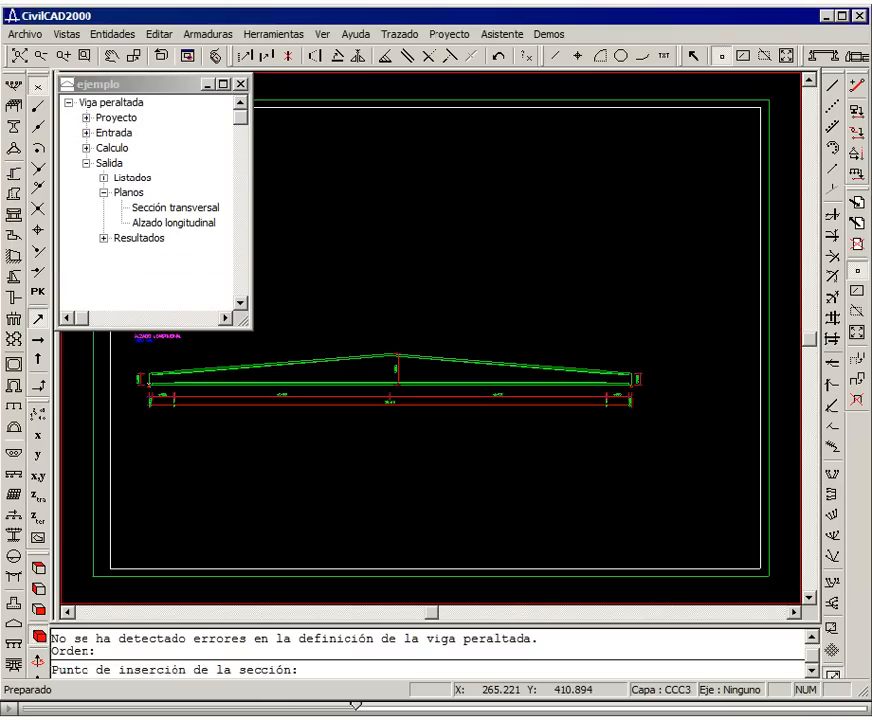
pyautogui.click(307, 245)
# Draw the cross section at 5 m from the beam start, scale 1:10, to the right of the first section.
pyautogui.doubleClick(176, 207)
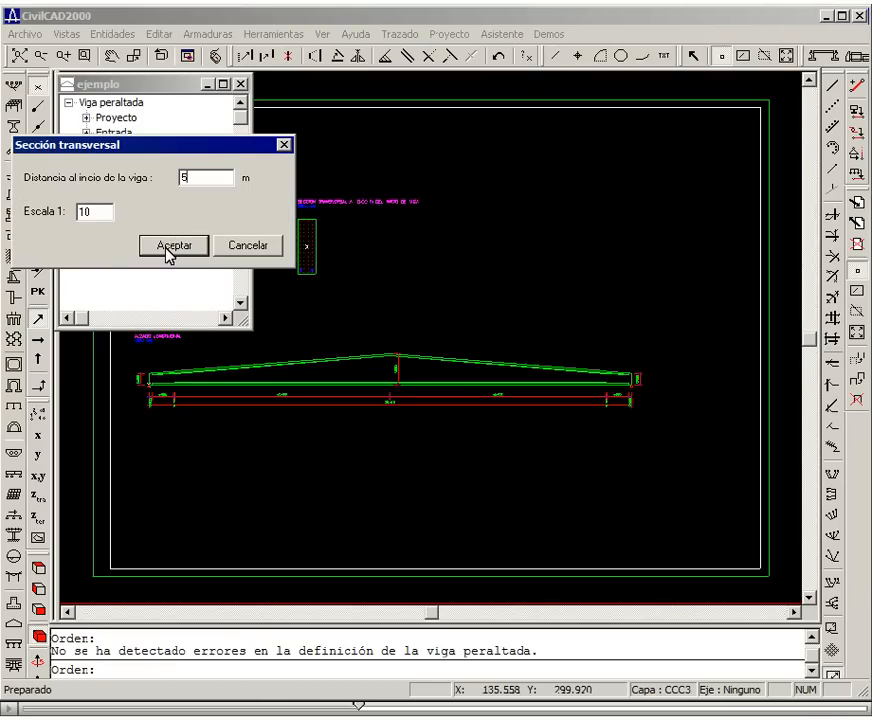
pyautogui.click(170, 252)
pyautogui.click(444, 273)
pyautogui.click(443, 319)
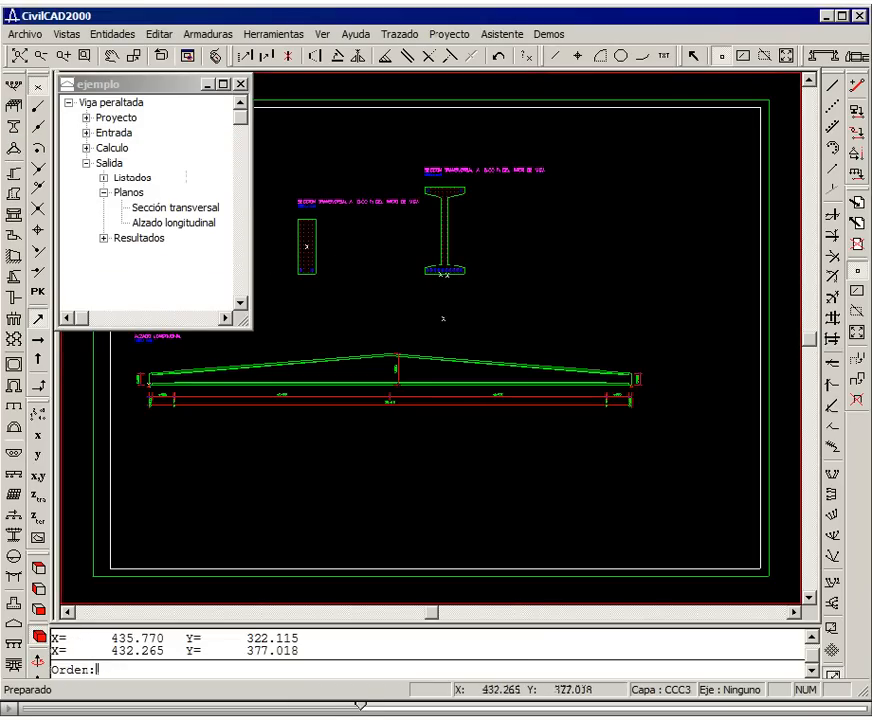
# Draw the cross section at 15.06 m from the beam start, scale 1:10, right of the other two, and inspect the three sections.
pyautogui.doubleClick(176, 208)
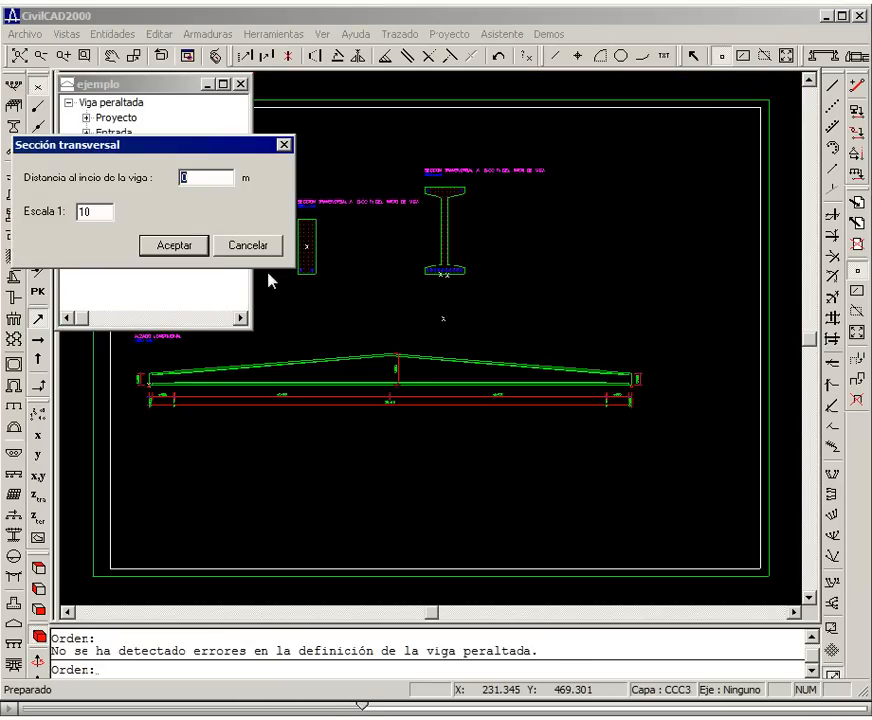
pyautogui.write('15.06')
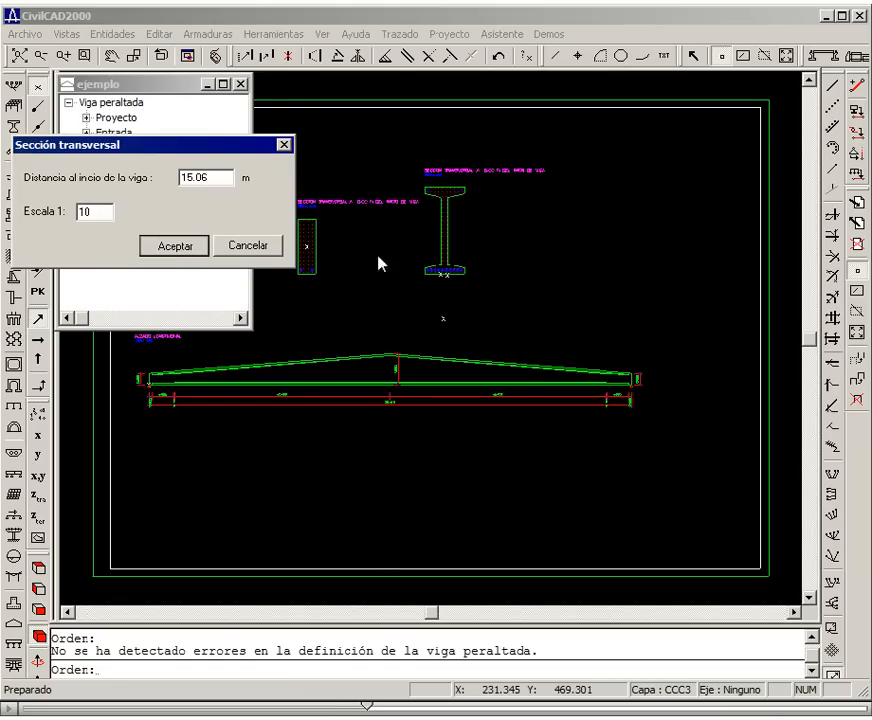
pyautogui.click(604, 274)
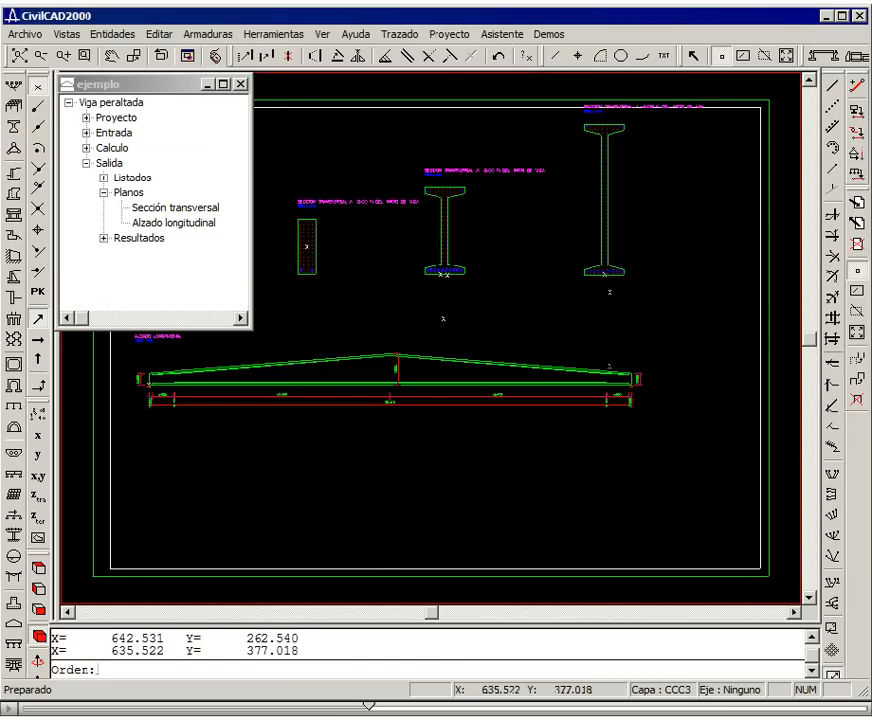
pyautogui.click(84, 56)
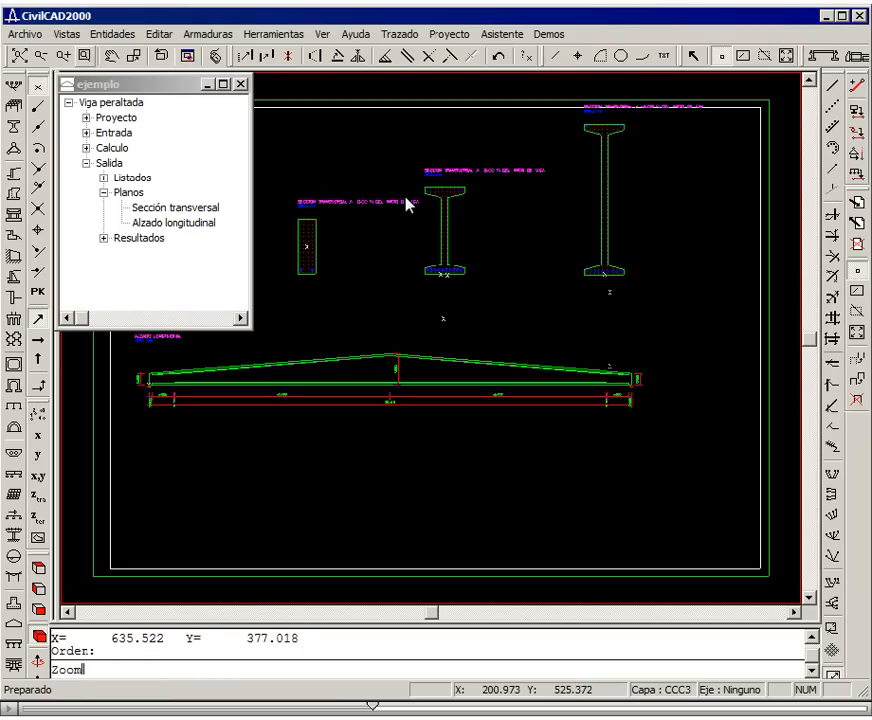
pyautogui.click(668, 321)
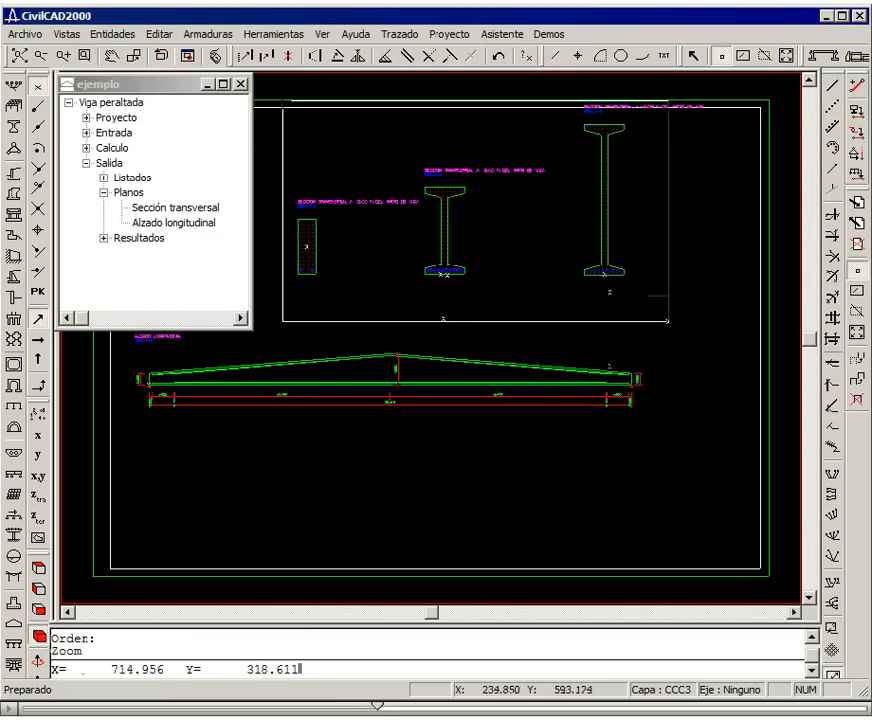
pyautogui.click(282, 107)
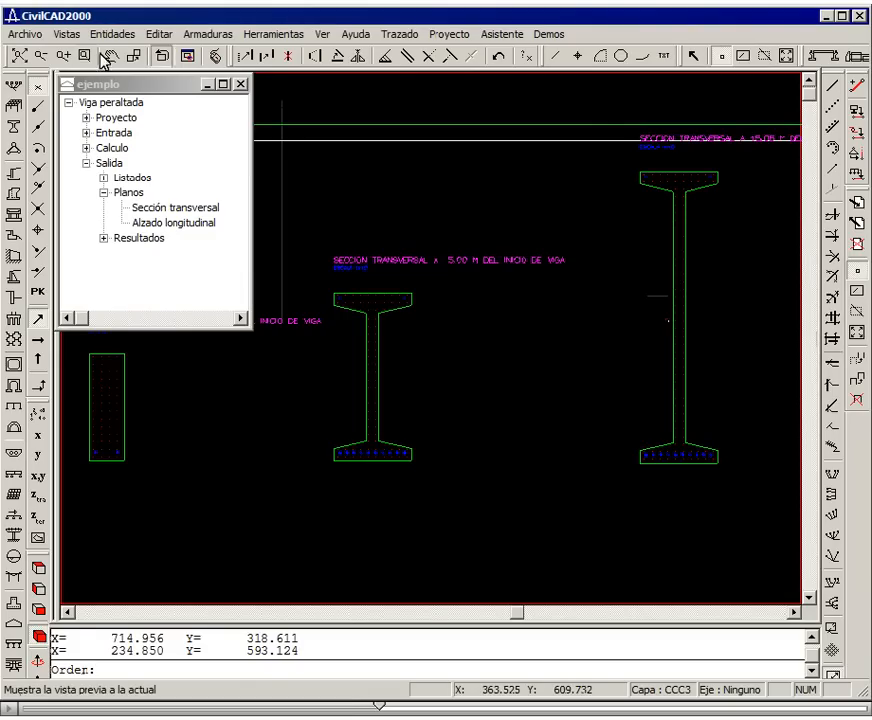
pyautogui.click(20, 57)
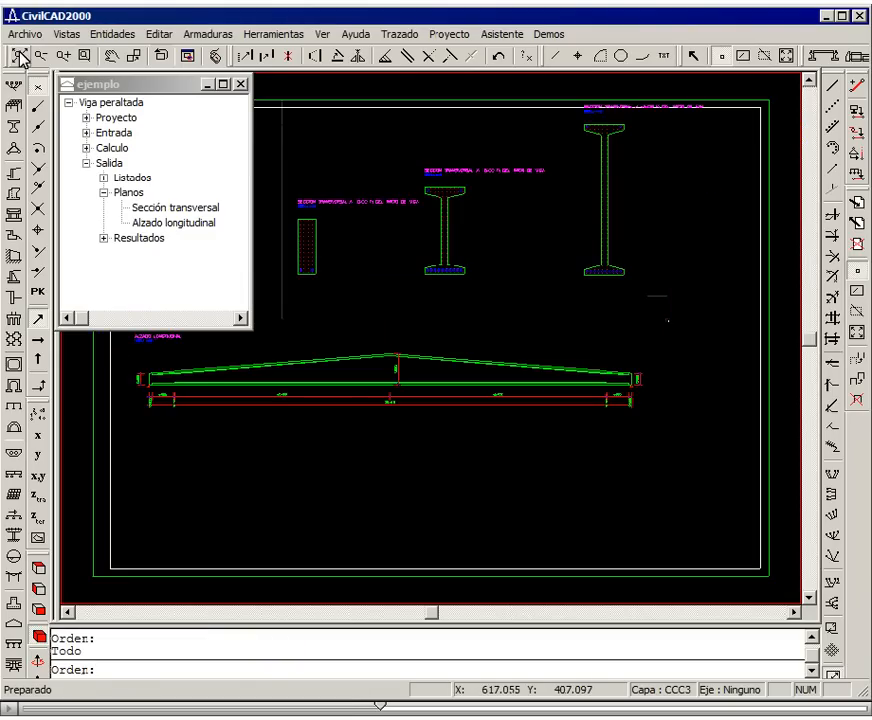
# Confirm the calculation configuration with 21 analysed sections between supports, EHE prestress transmission length and the user data check enabled.
pyautogui.click(86, 163)
pyautogui.click(86, 148)
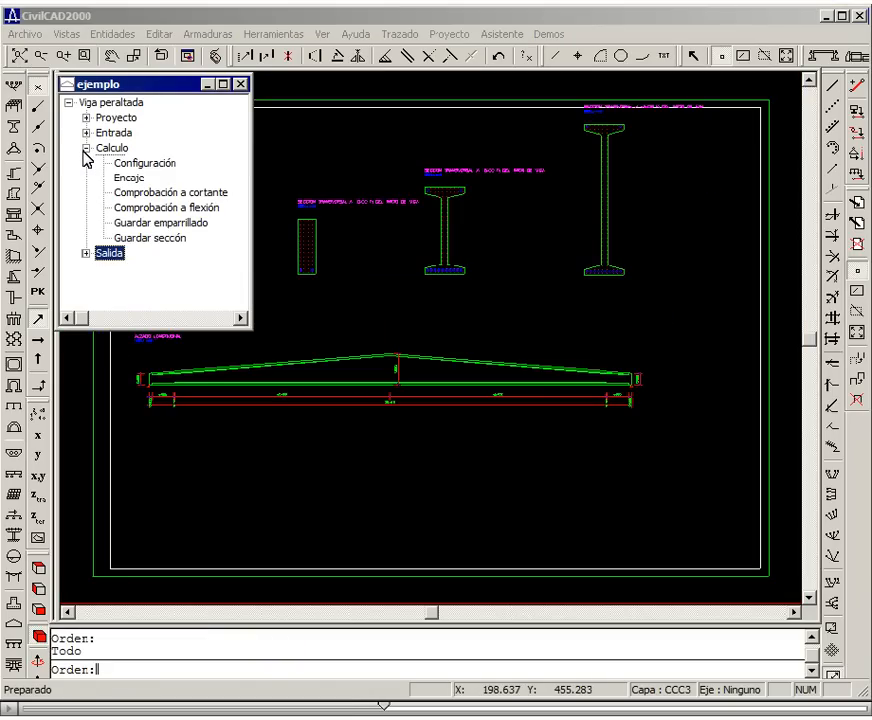
pyautogui.doubleClick(136, 165)
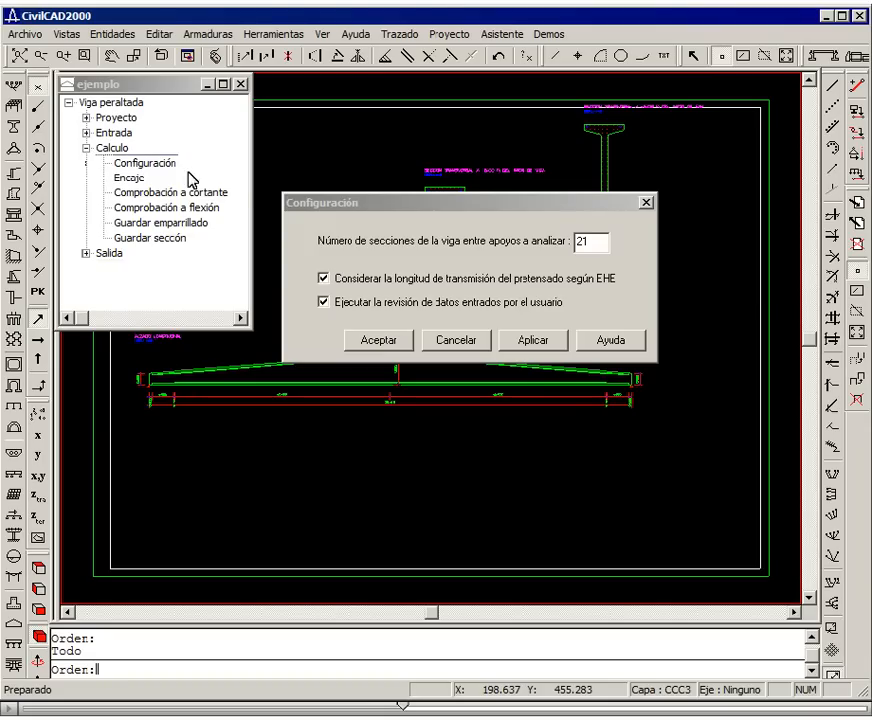
pyautogui.click(377, 210)
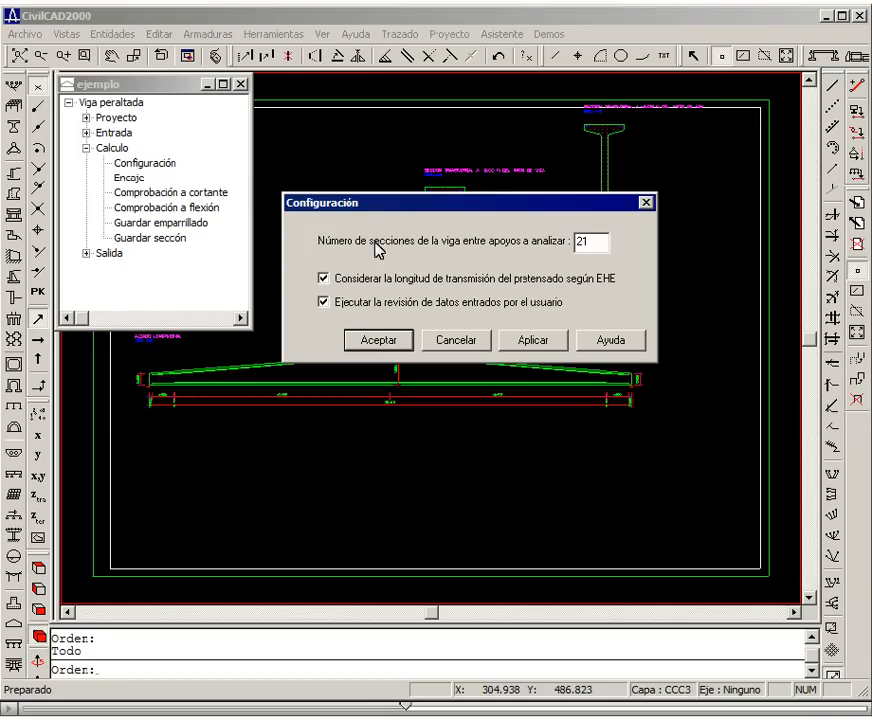
pyautogui.click(377, 345)
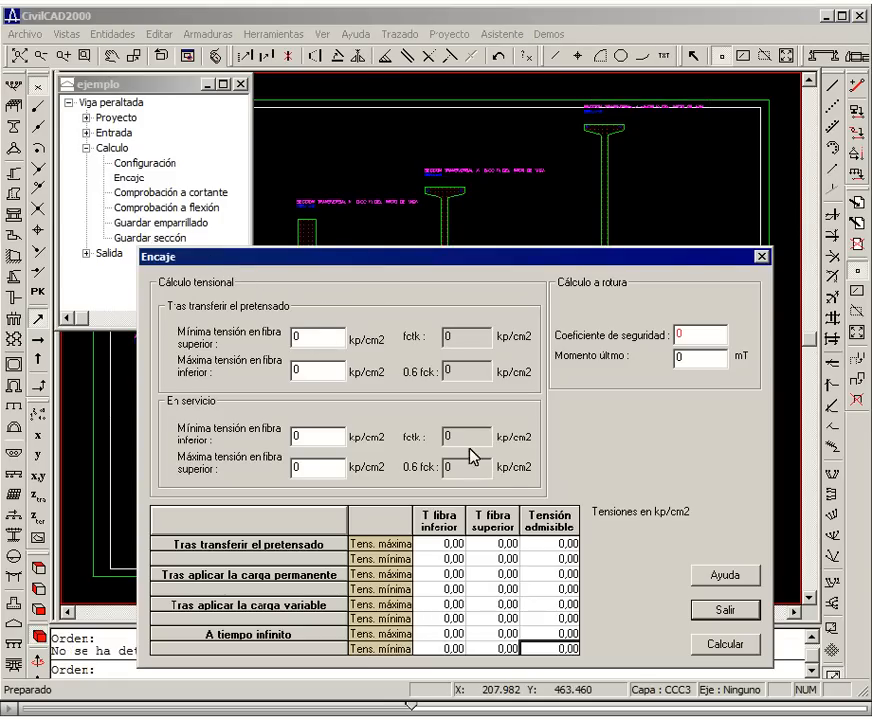
# Run the Encaje calculation of the beam's stresses and ultimate moment, review the results and leave the dialog.
pyautogui.click(733, 647)
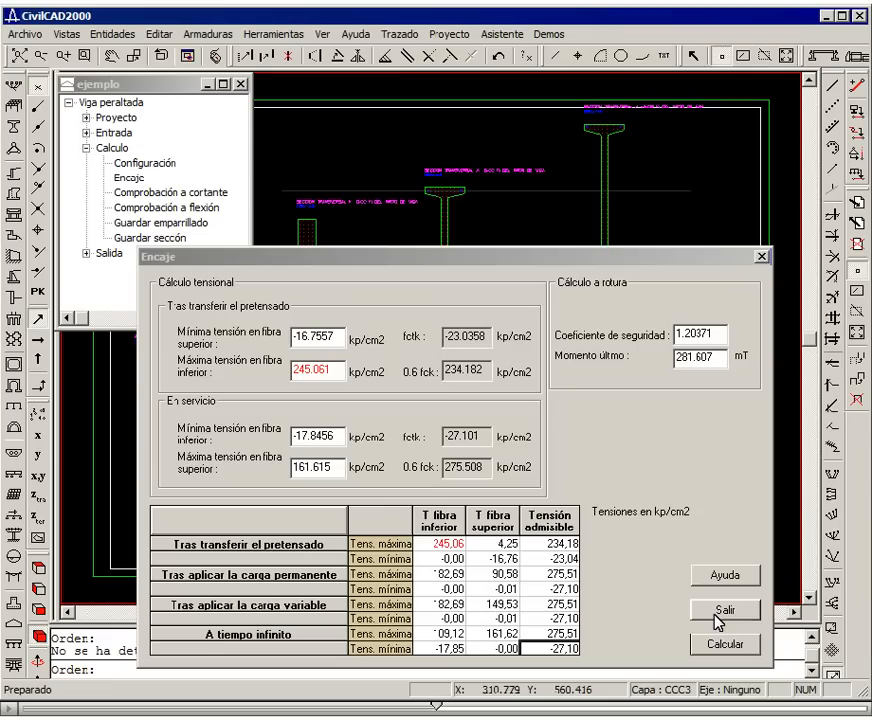
pyautogui.click(714, 616)
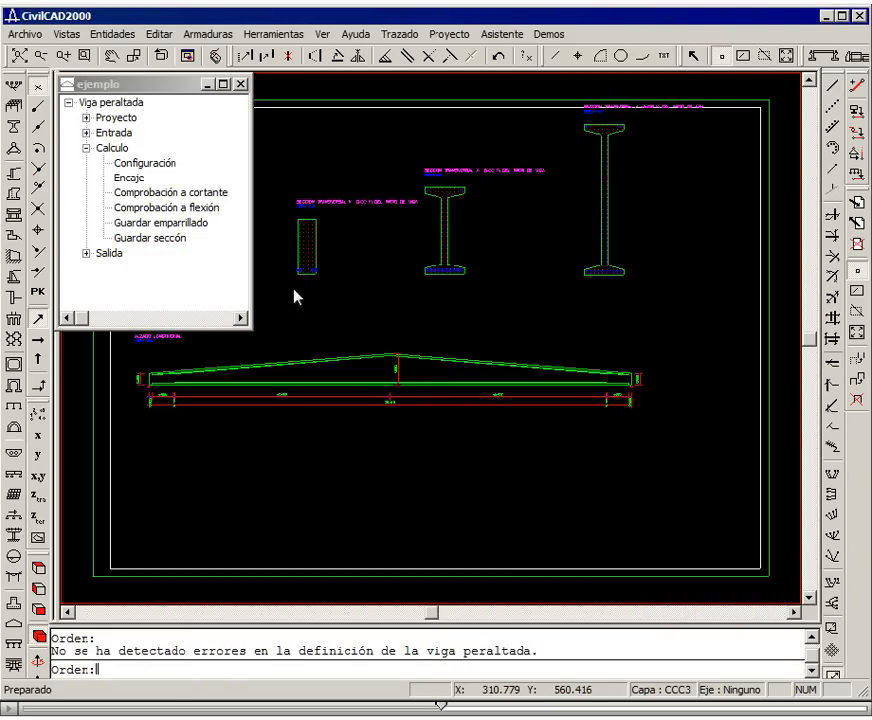
# Run the shear check (Comprobación a cortante) with the output file named ejemplo and enlarge the report window.
pyautogui.click(173, 193)
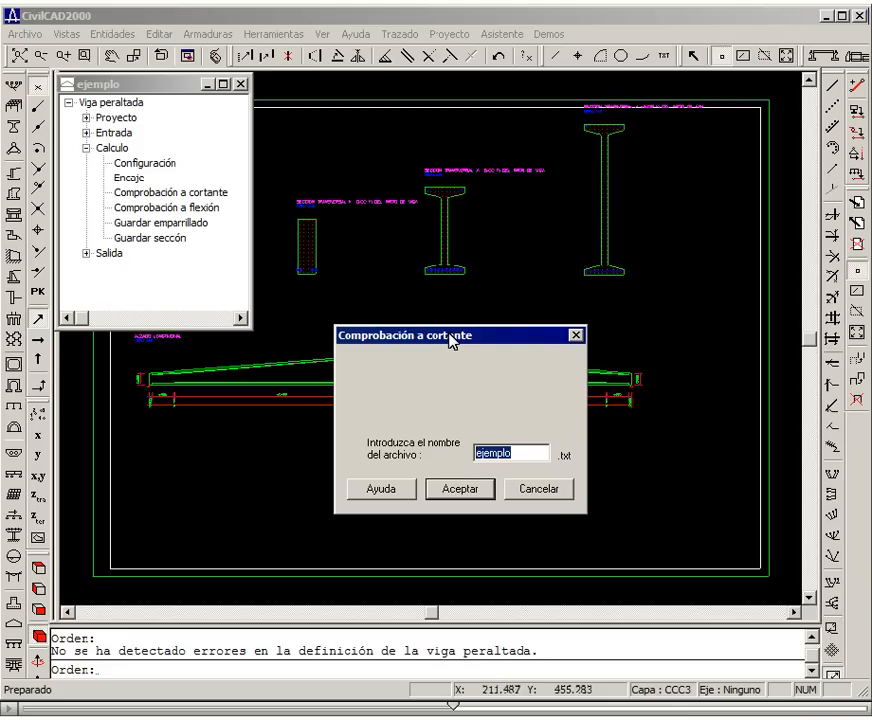
pyautogui.click(459, 489)
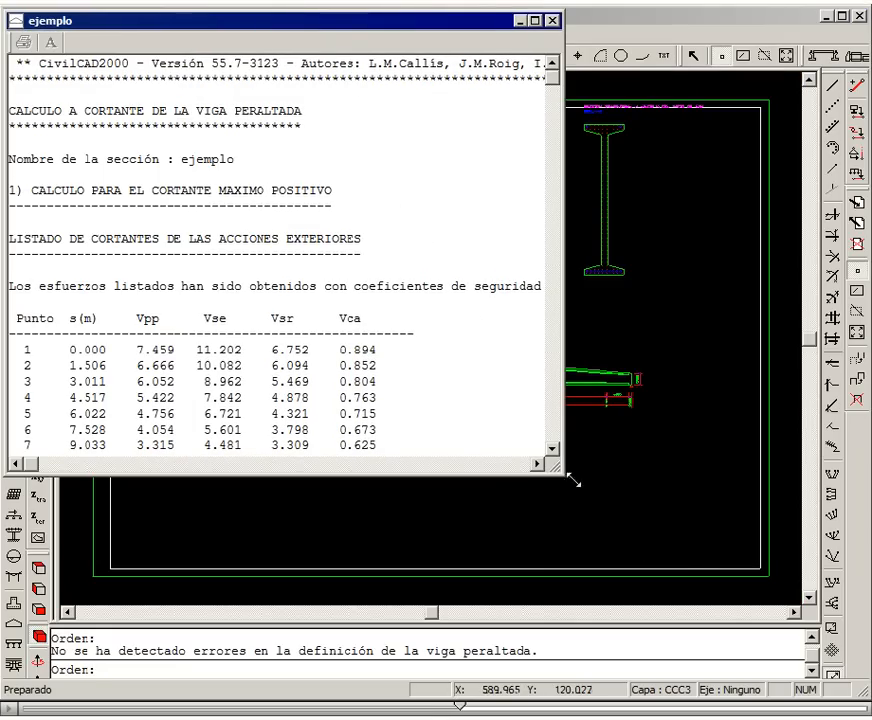
pyautogui.moveTo(560, 470); pyautogui.dragTo(866, 690)
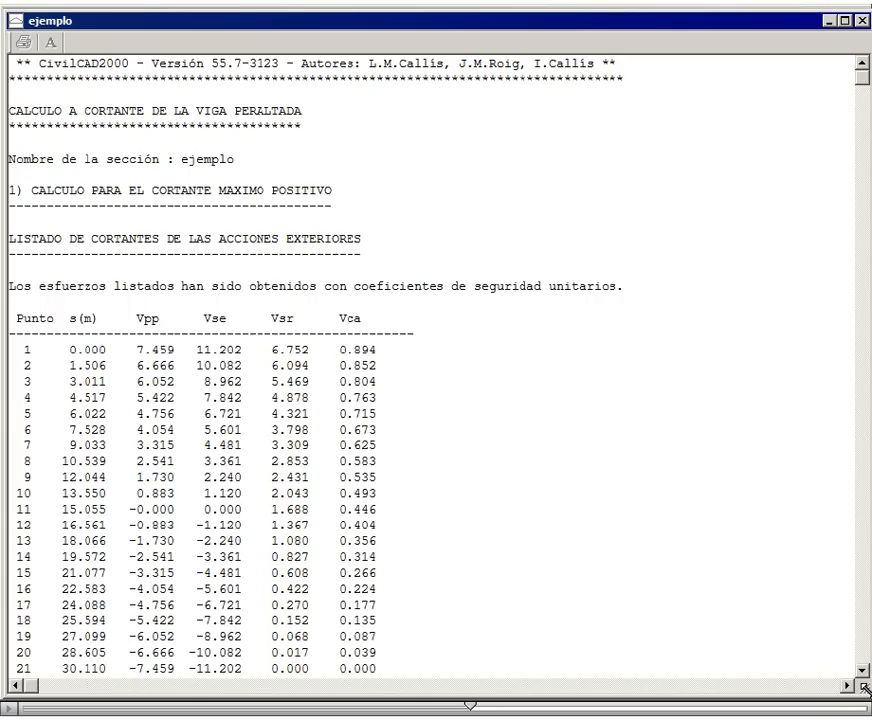
# Review the report's maximum positive and negative shear tables, web failure checks and shear reinforcement amounts, and close it.
pyautogui.scroll(-3, 662, 510)
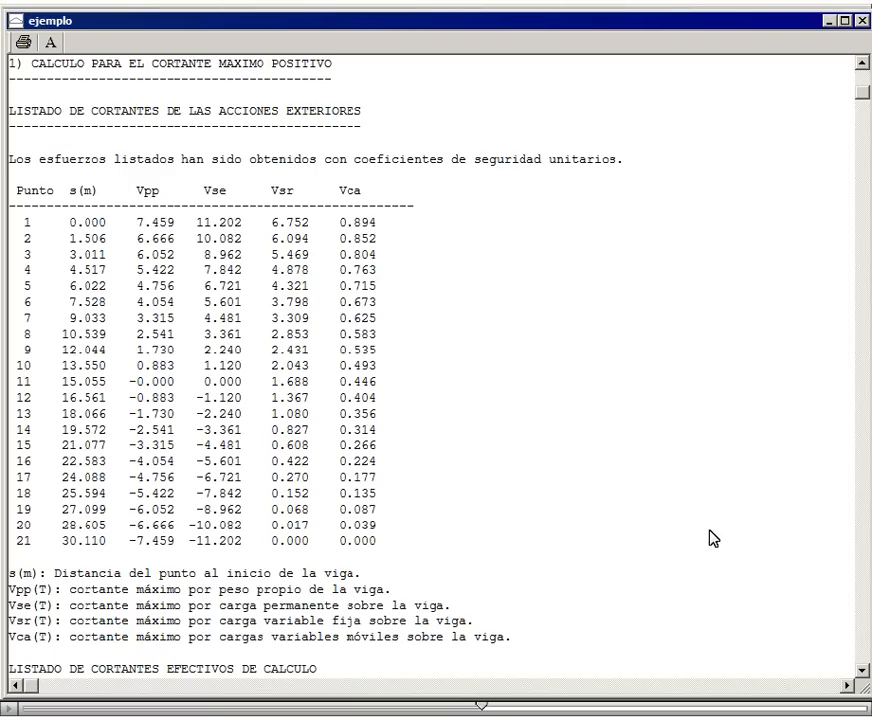
pyautogui.press('pagedown')
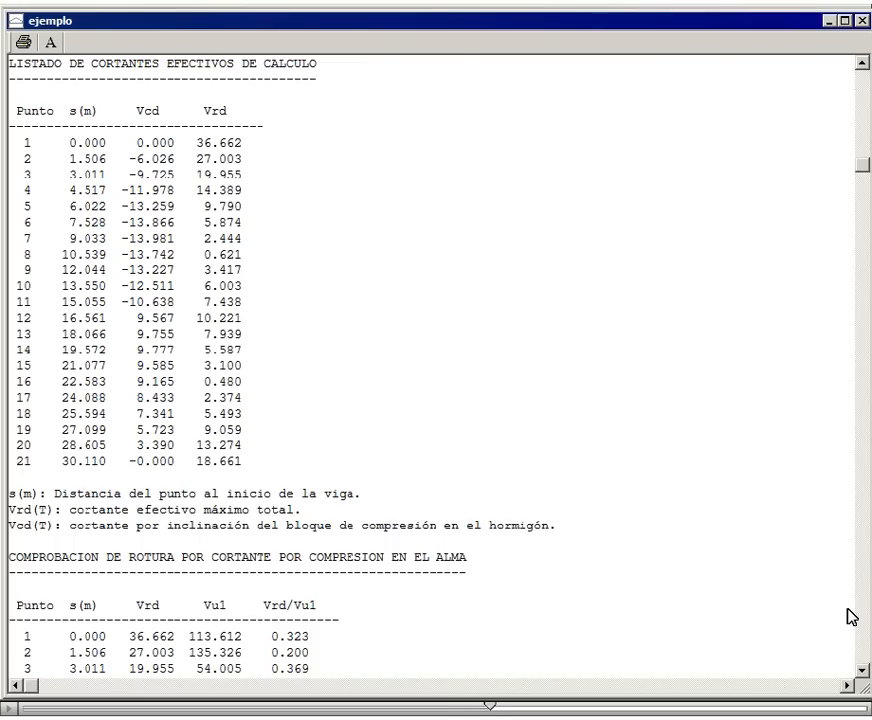
pyautogui.scroll(-10, 848, 617)
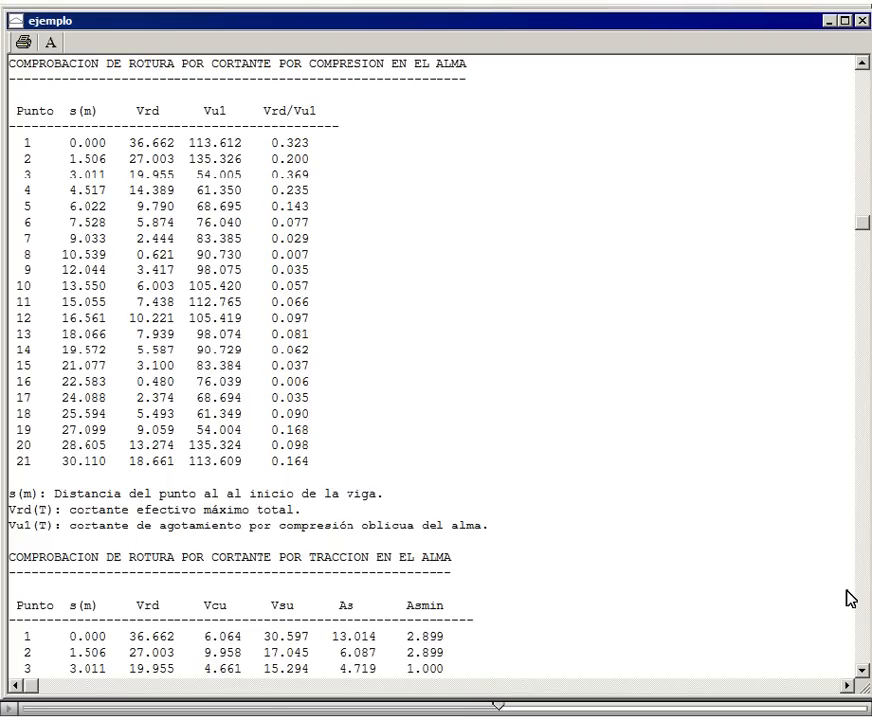
pyautogui.scroll(-10, 850, 598)
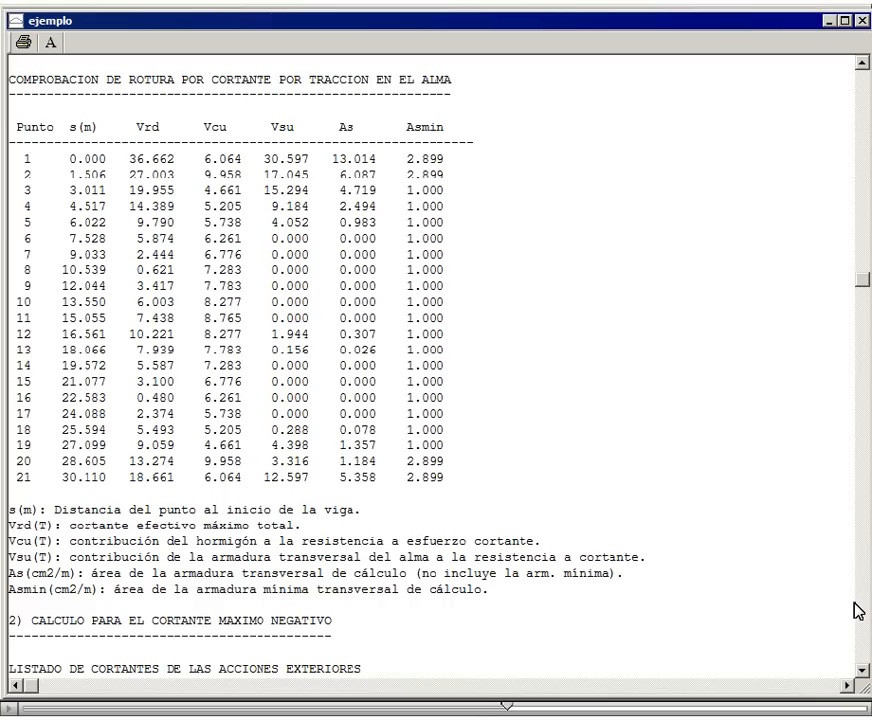
pyautogui.click(855, 605)
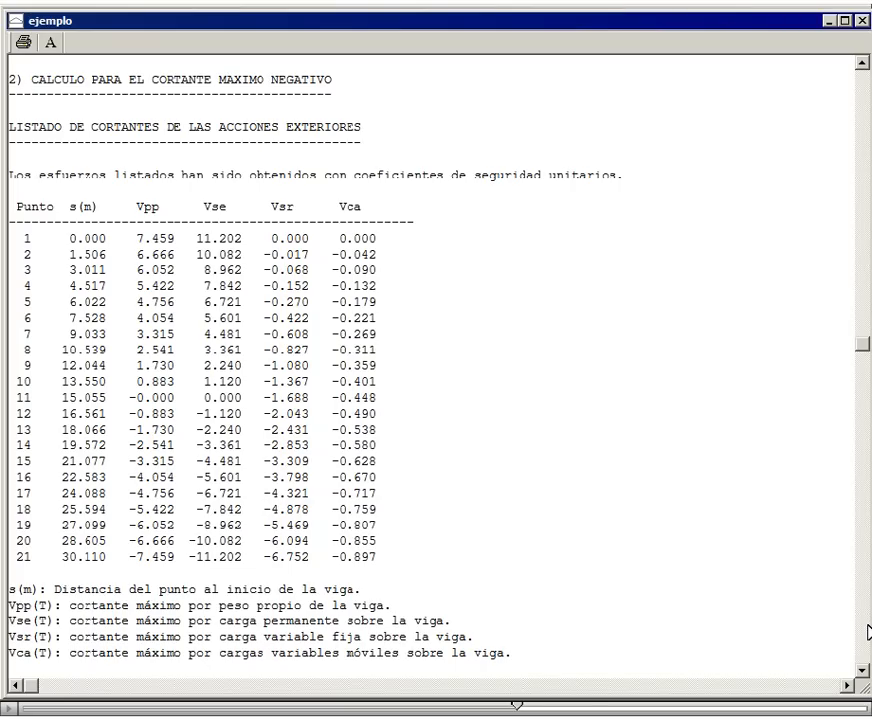
pyautogui.click(866, 627)
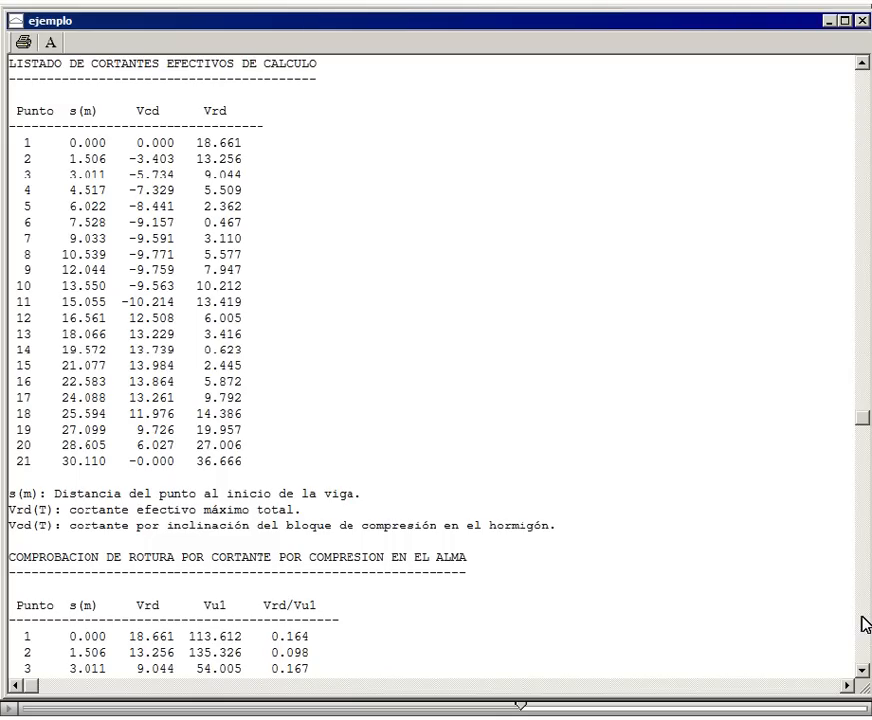
pyautogui.click(866, 627)
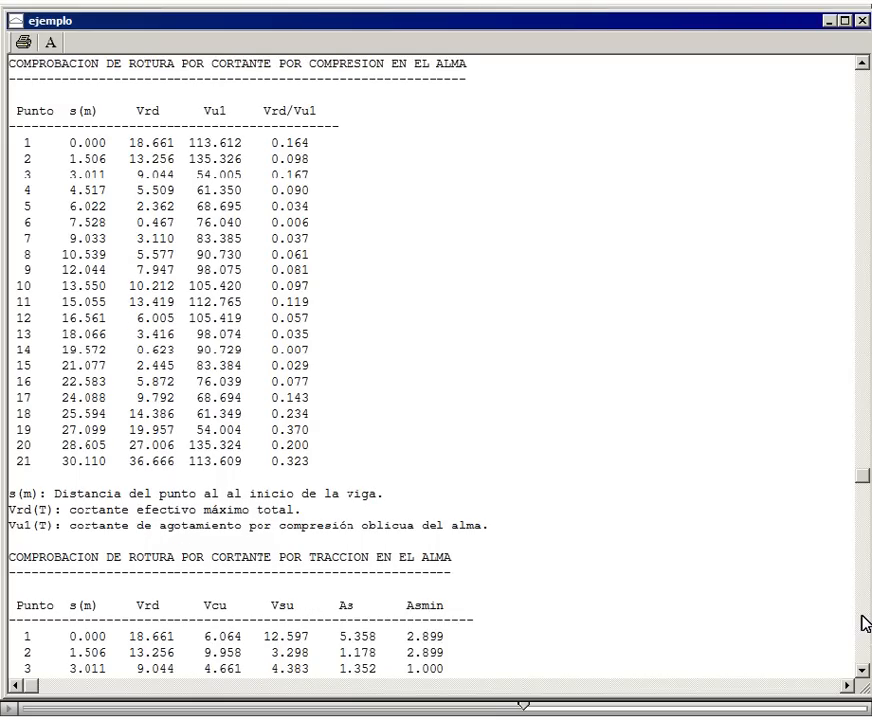
pyautogui.click(864, 621)
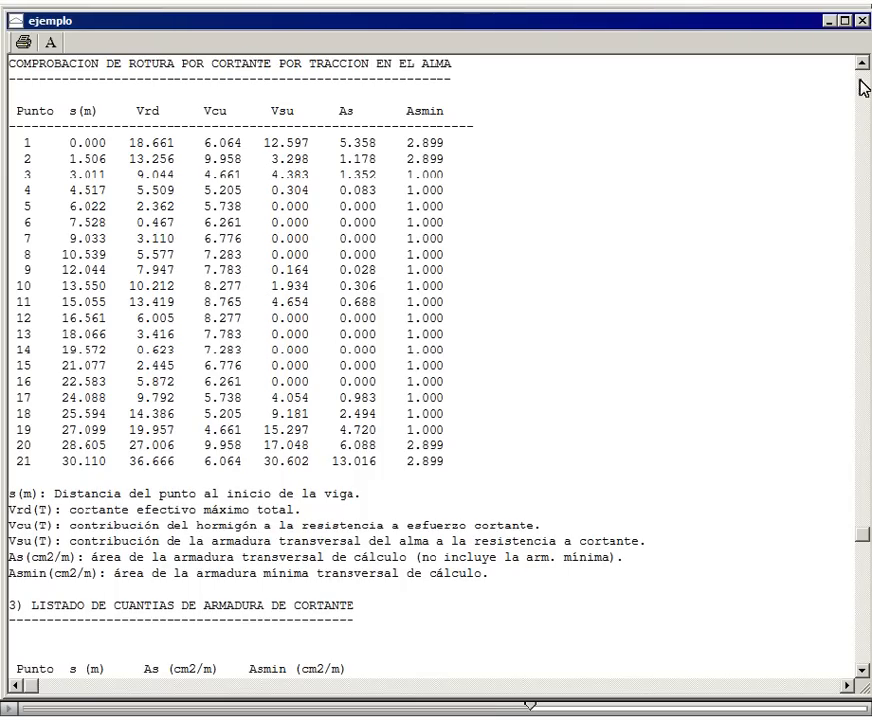
pyautogui.press('pagedown')
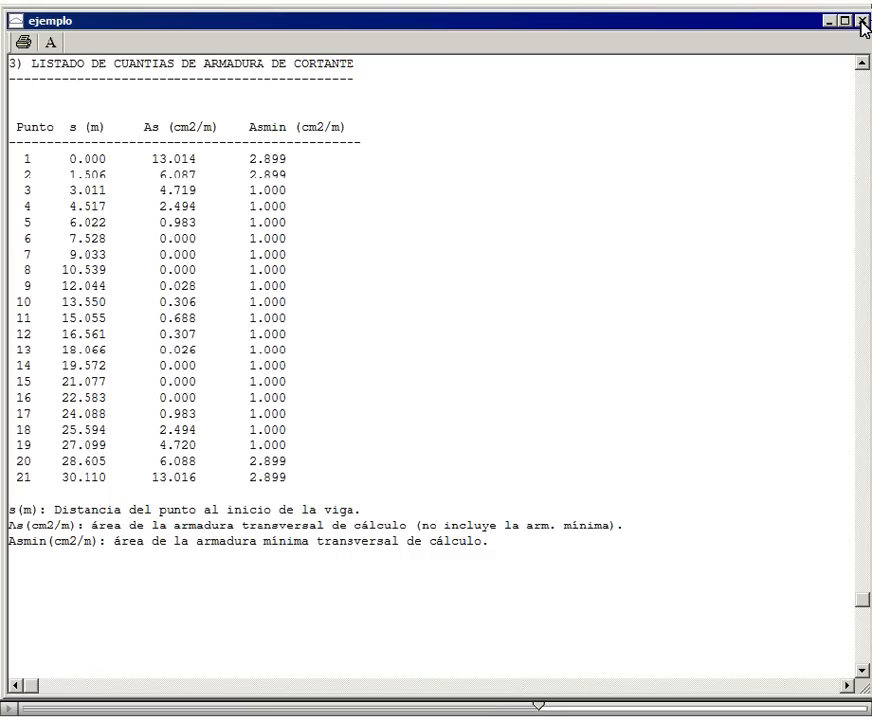
pyautogui.click(861, 19)
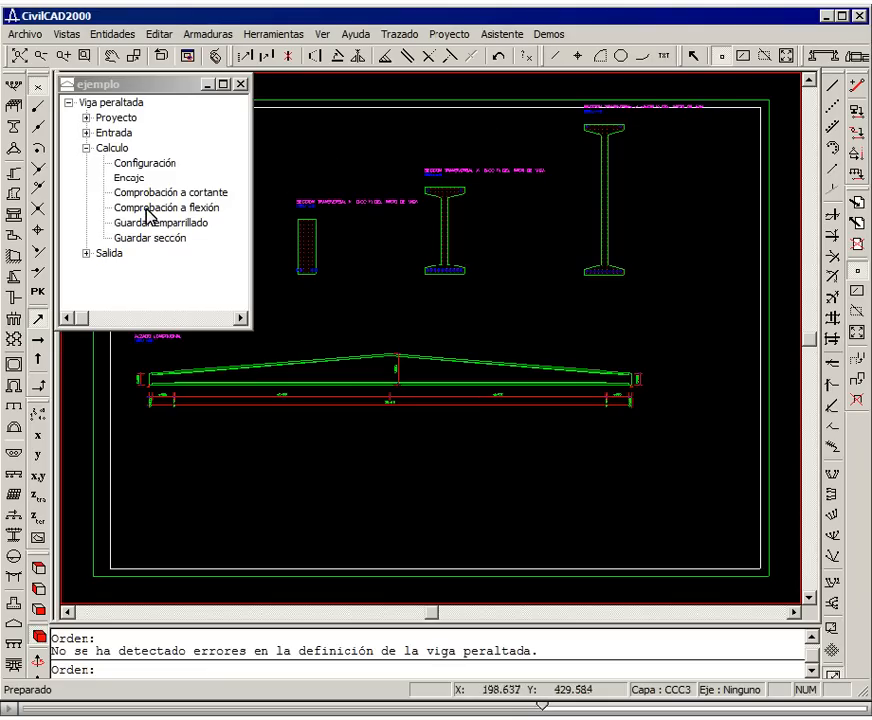
# Run the bending check (Comprobación a flexión), review the ultimate moments and safety coefficients, and close the report.
pyautogui.click(148, 212)
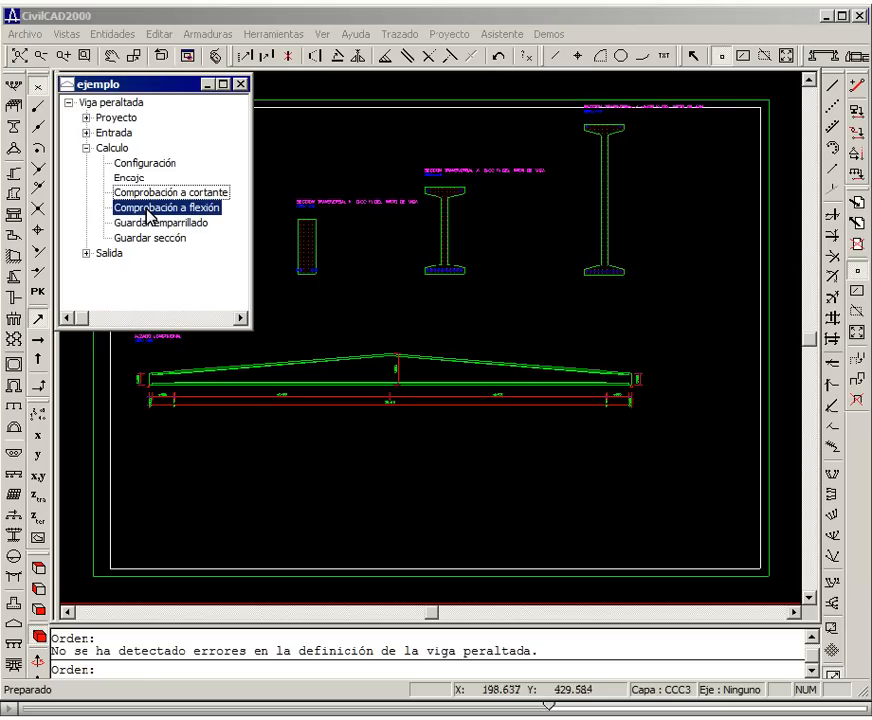
pyautogui.click(333, 381)
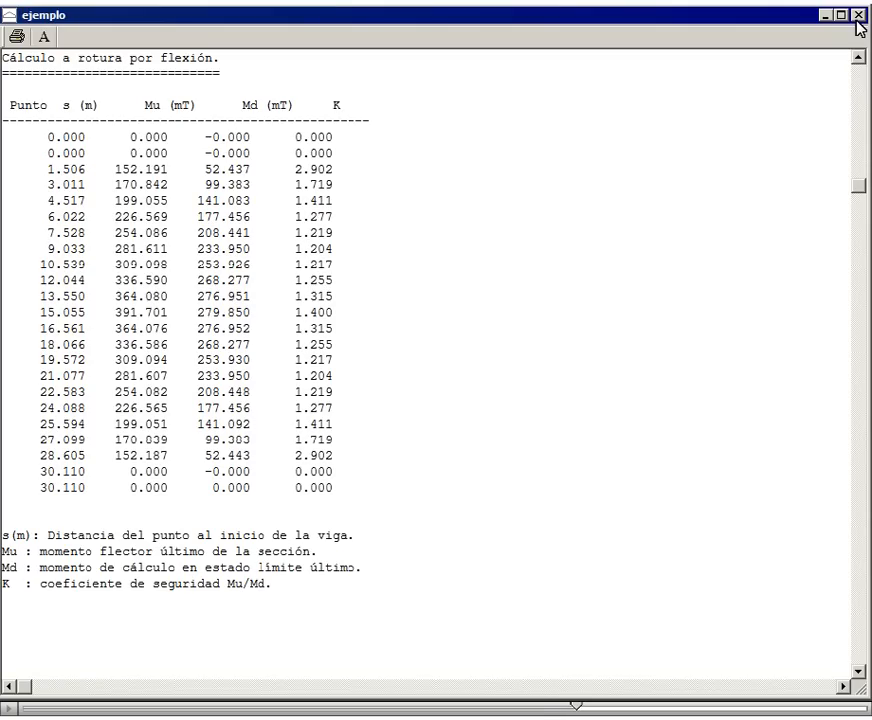
pyautogui.click(857, 15)
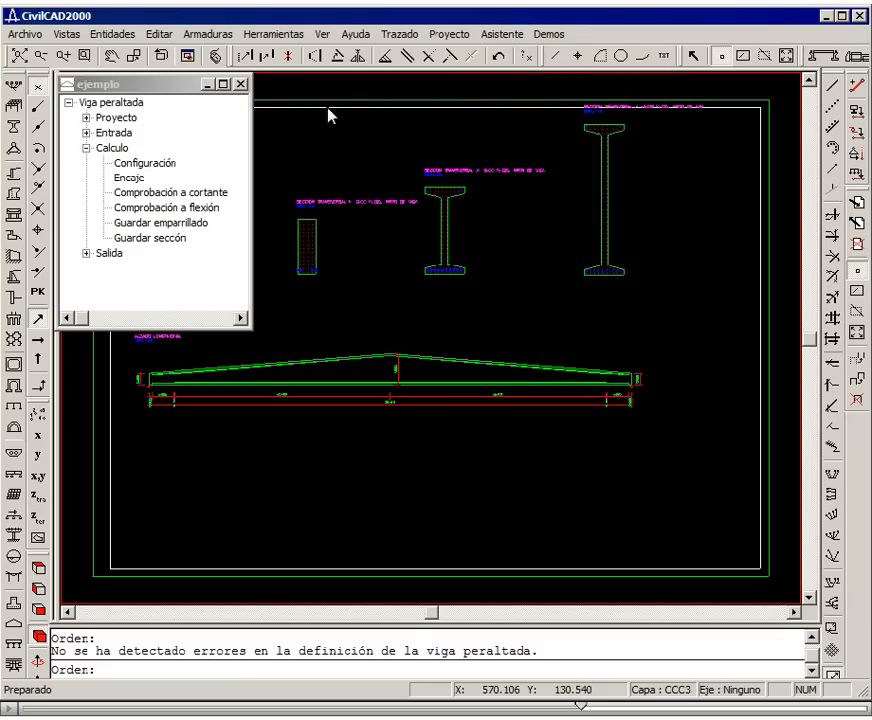
# Expand the Resultados group under Salida and create a new drawing with caratula.dbx inserted.
pyautogui.doubleClick(112, 148)
pyautogui.click(86, 163)
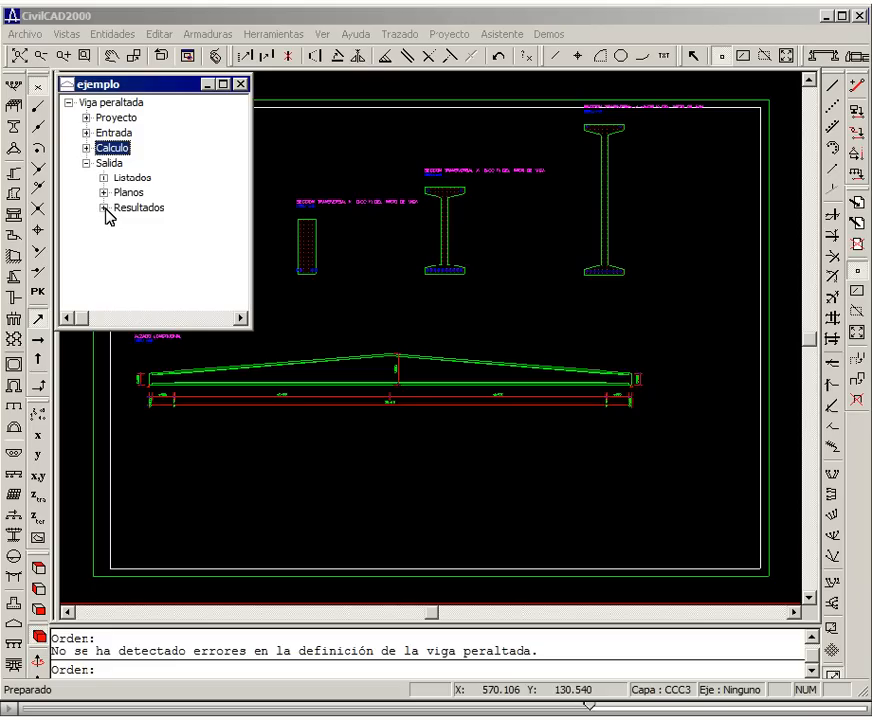
pyautogui.click(104, 208)
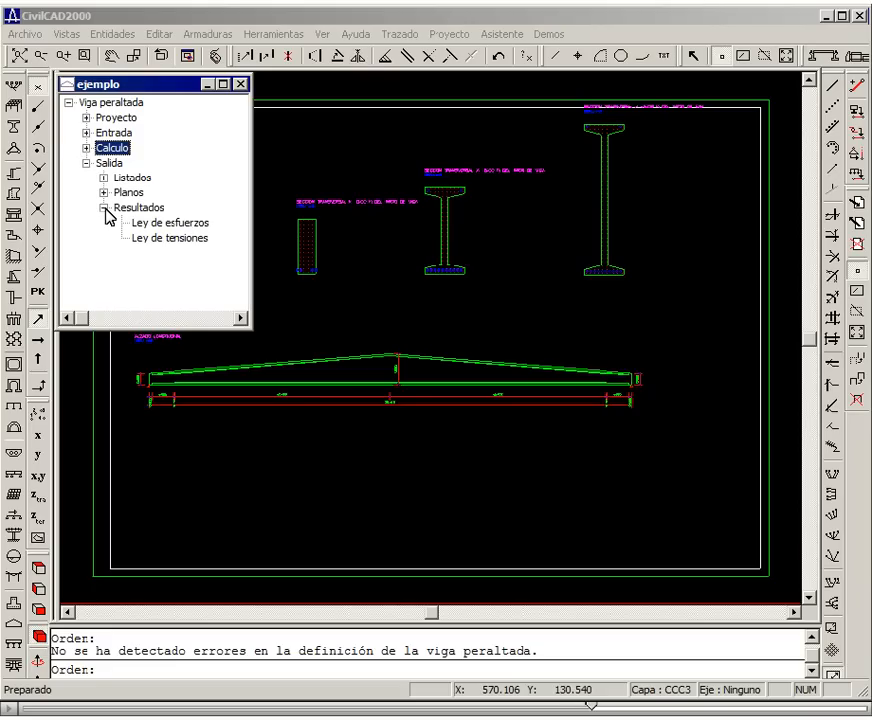
pyautogui.click(28, 33)
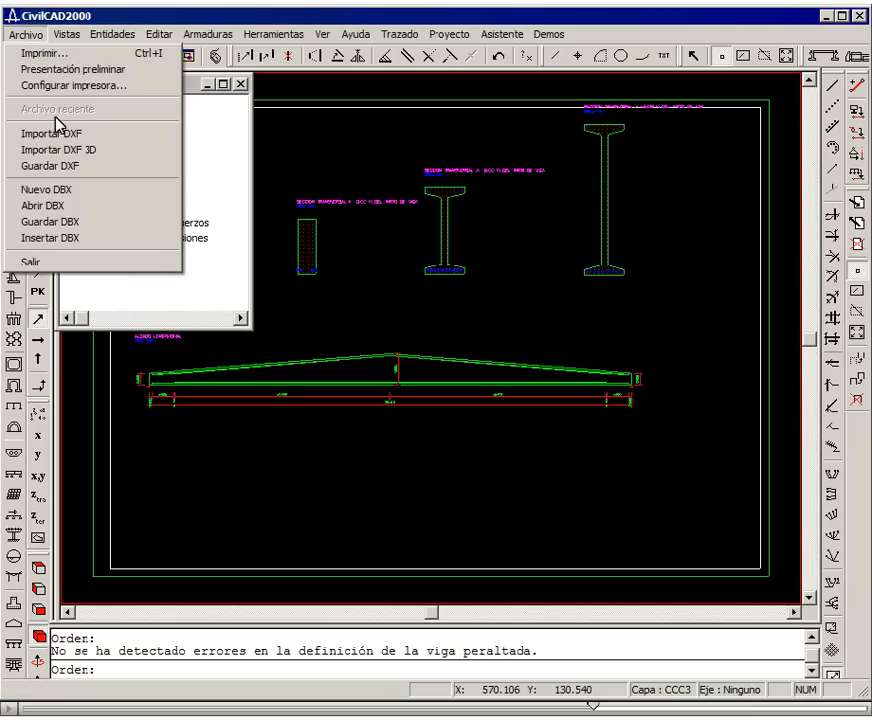
pyautogui.click(84, 190)
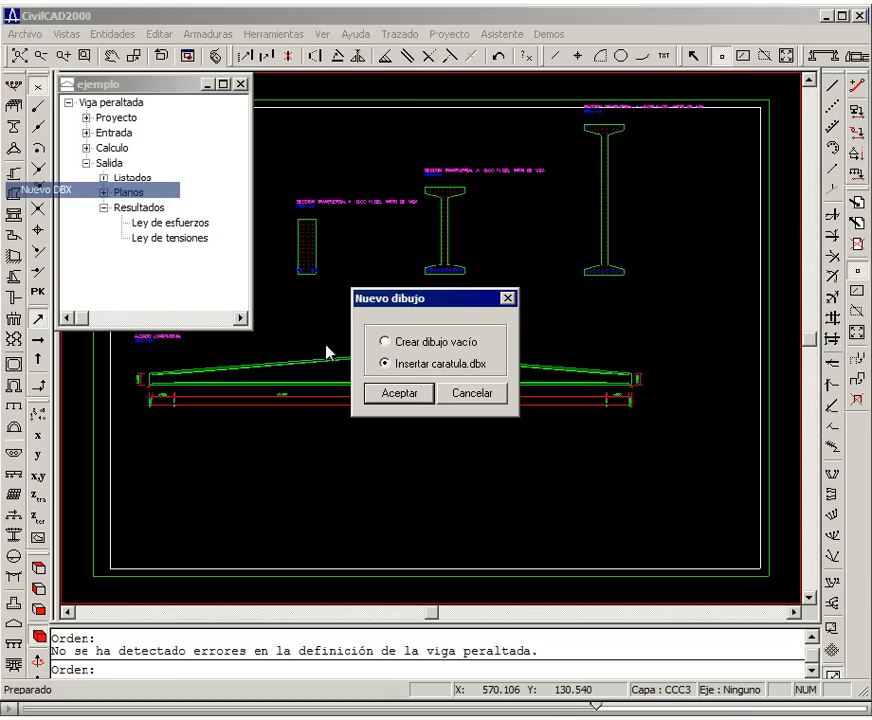
pyautogui.click(398, 393)
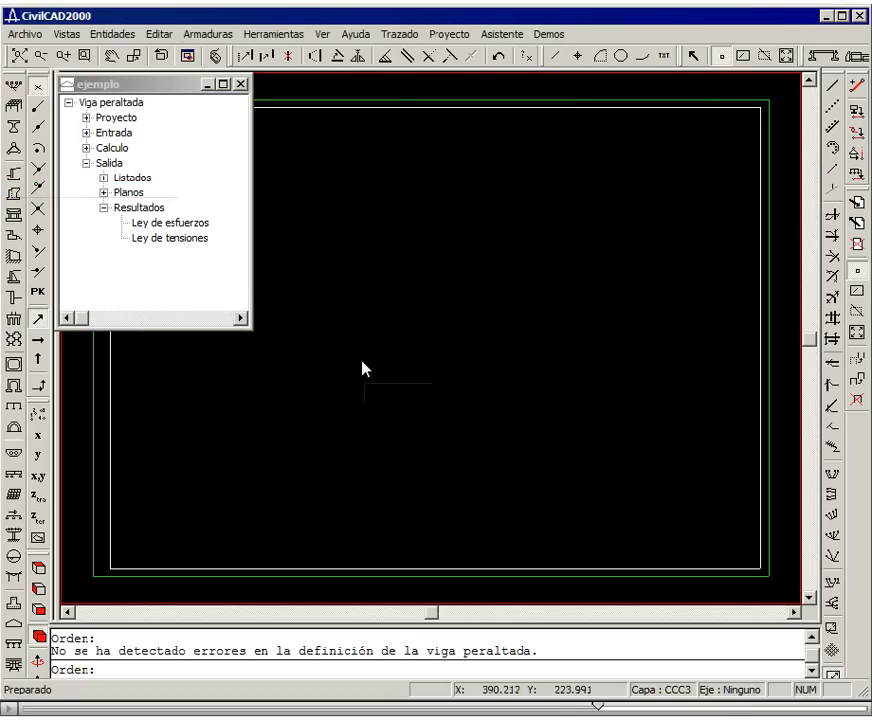
# Draw the axial force diagram for the instantaneous prestressing action, service limit state, scale 1:50, 11 points between supports, in the sheet's lower half.
pyautogui.click(192, 226)
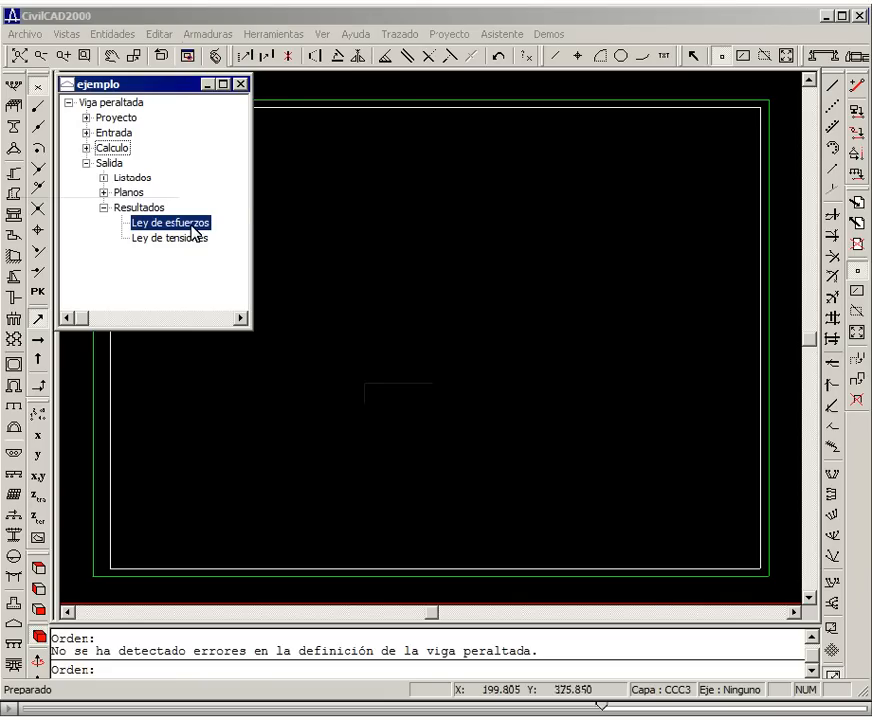
pyautogui.doubleClick(192, 226)
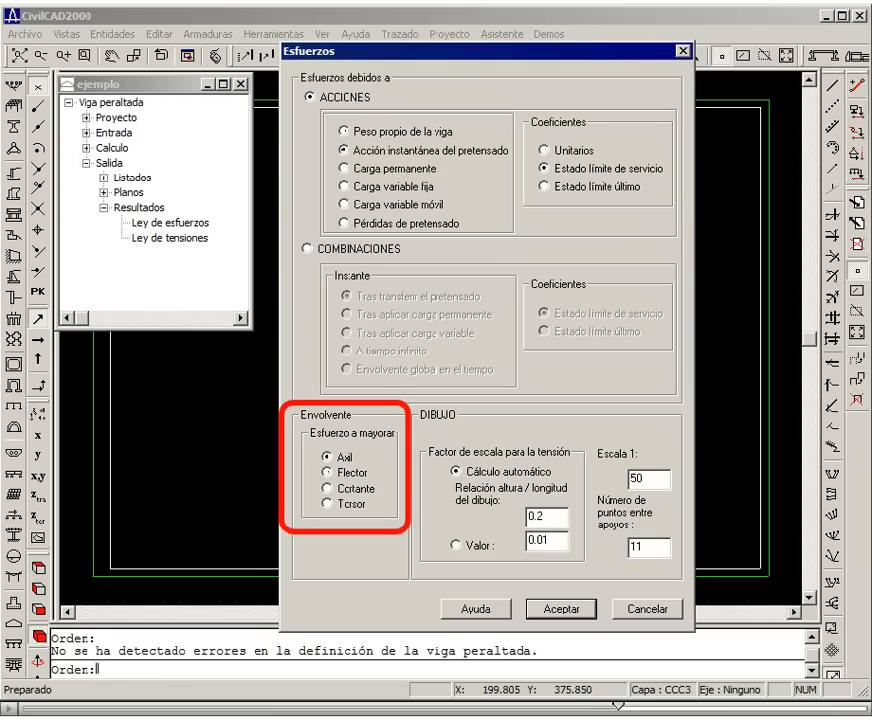
pyautogui.click(561, 610)
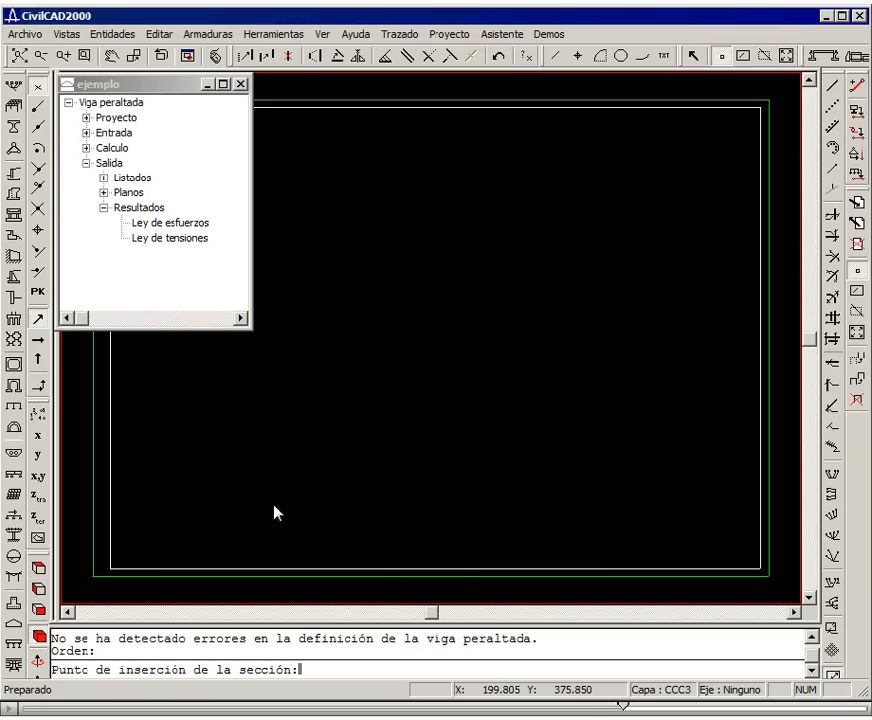
pyautogui.click(186, 484)
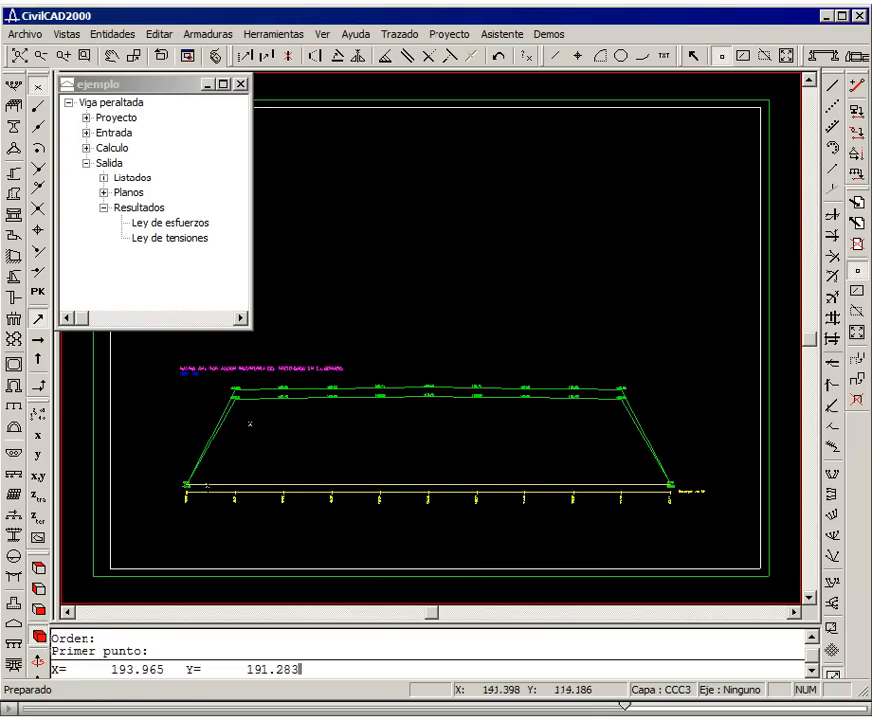
# Modify the axial force diagram into the bending (Flector) envelope for the combination Envolvente global en el tiempo, service limit state.
pyautogui.click(207, 486)
pyautogui.rightClick(347, 484)
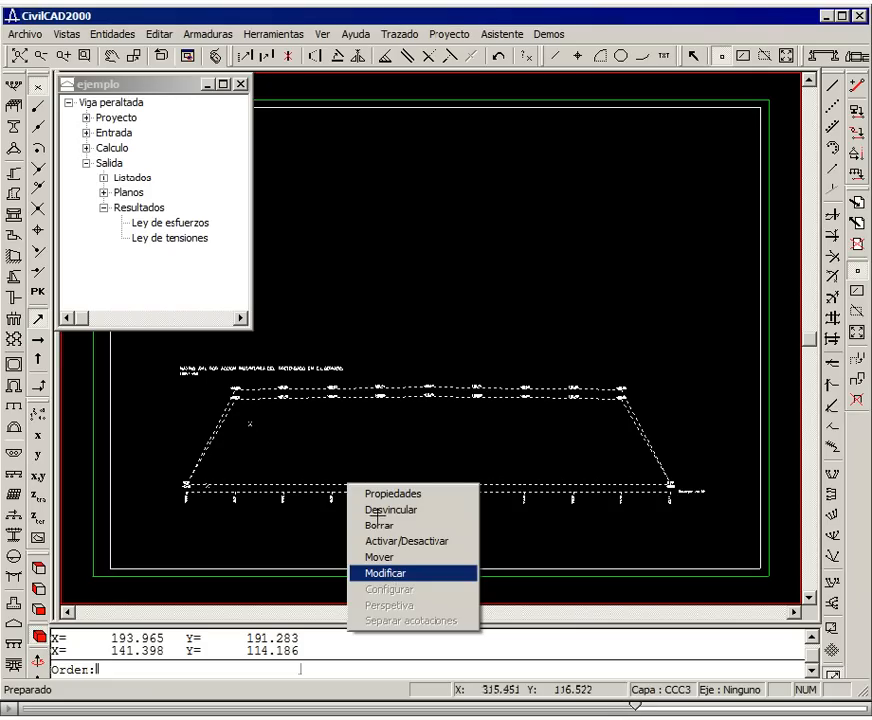
pyautogui.click(400, 573)
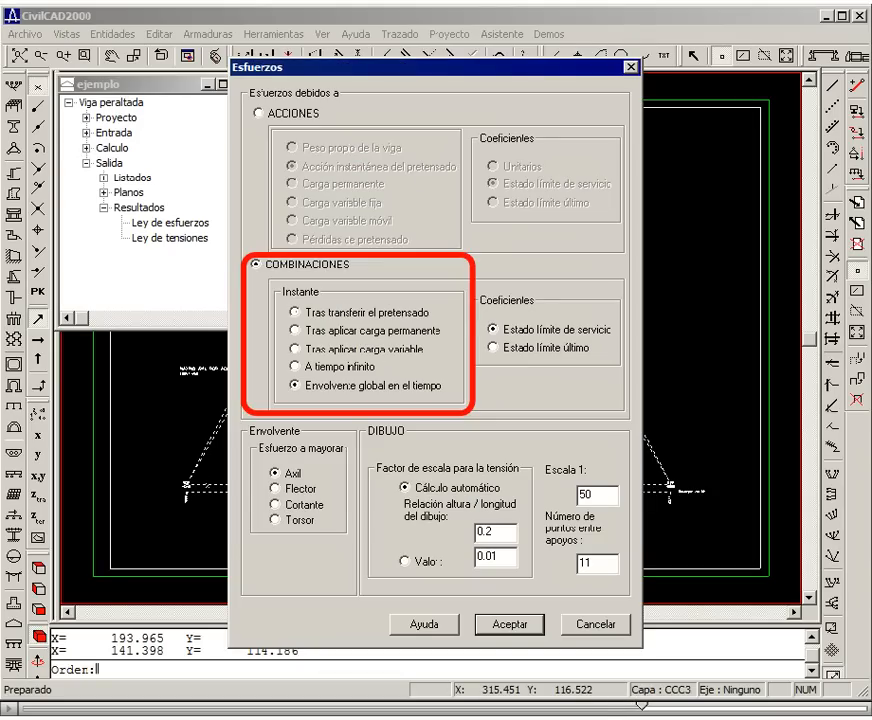
pyautogui.click(274, 488)
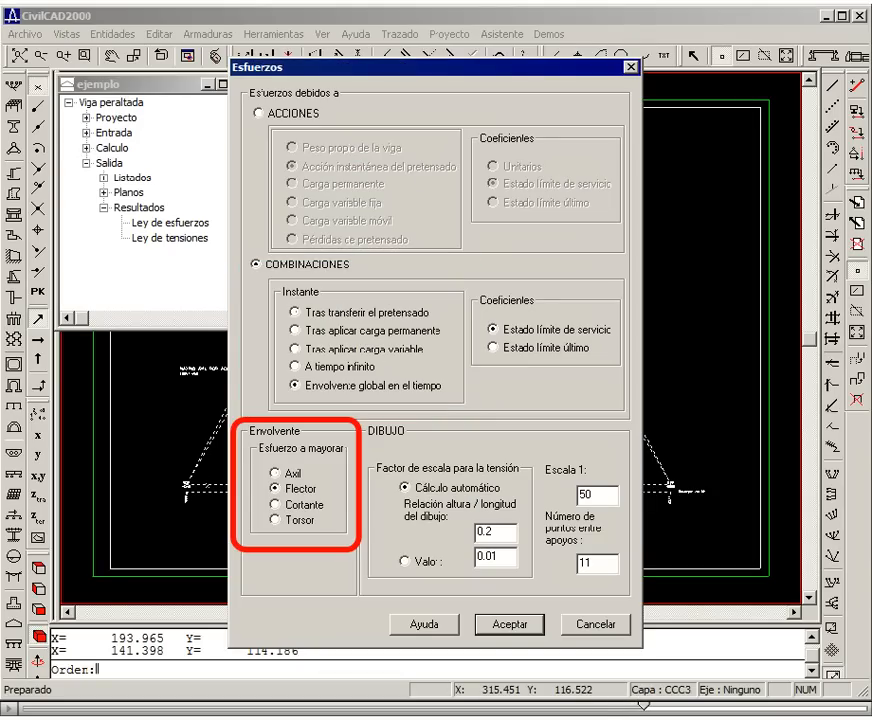
pyautogui.click(506, 626)
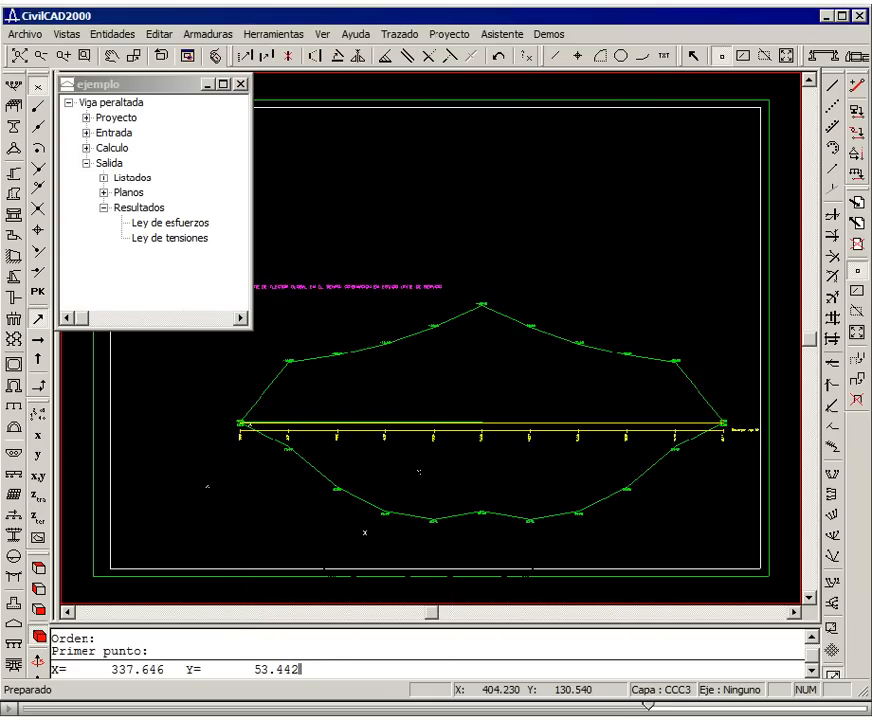
# Modify the bending diagram into the shear (Cortante) envelope, keeping the global time envelope and service limit state.
pyautogui.click(418, 471)
pyautogui.rightClick(419, 428)
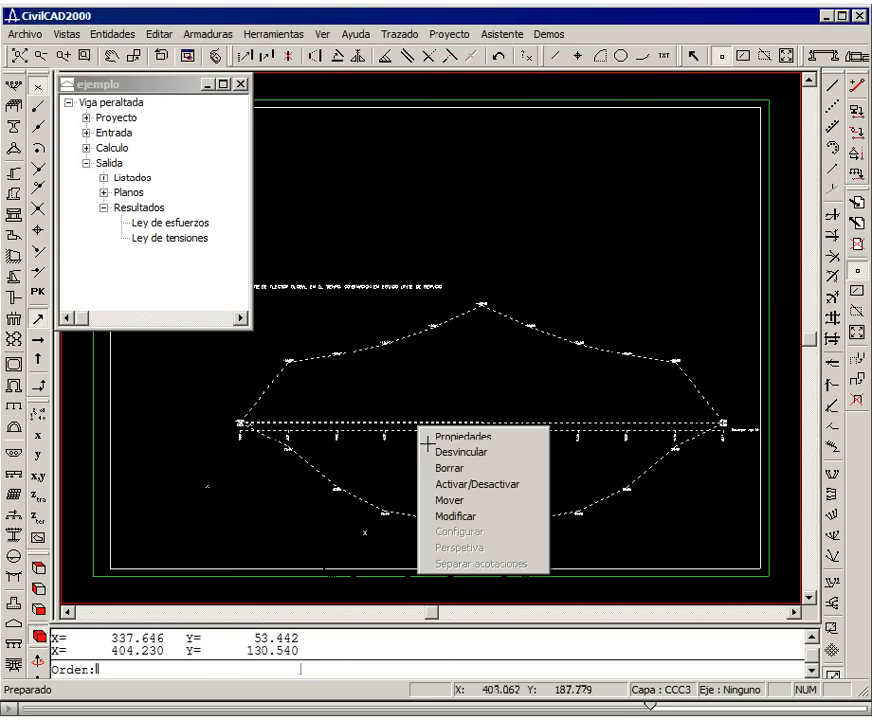
pyautogui.click(466, 516)
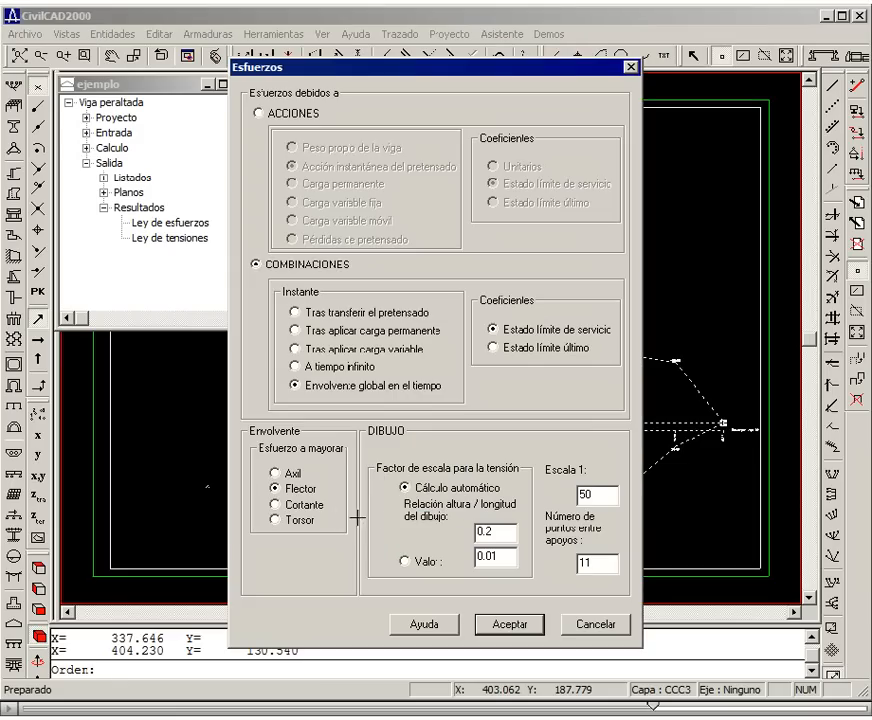
pyautogui.click(276, 504)
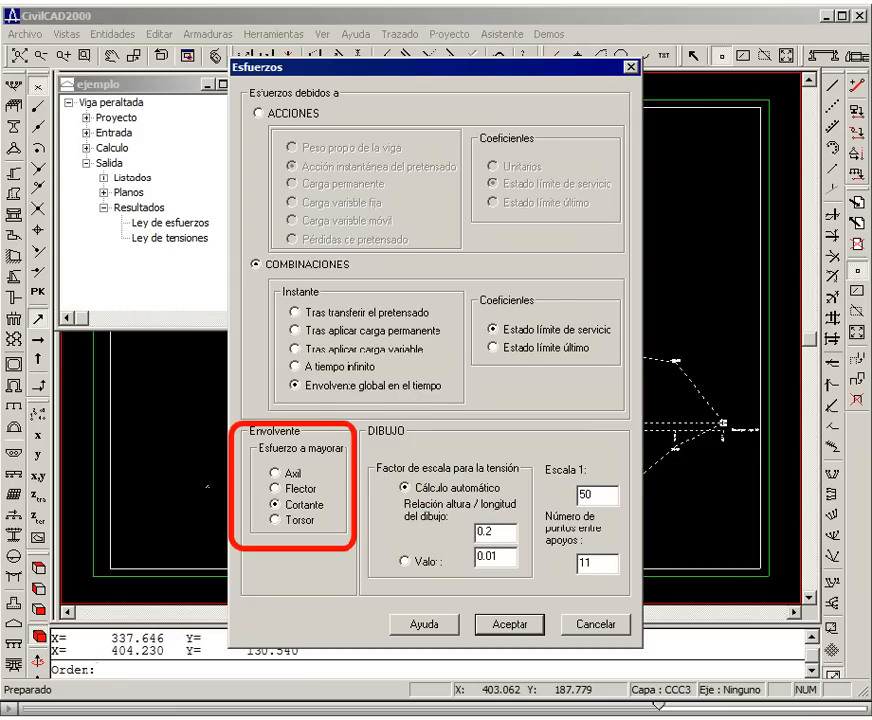
pyautogui.click(500, 622)
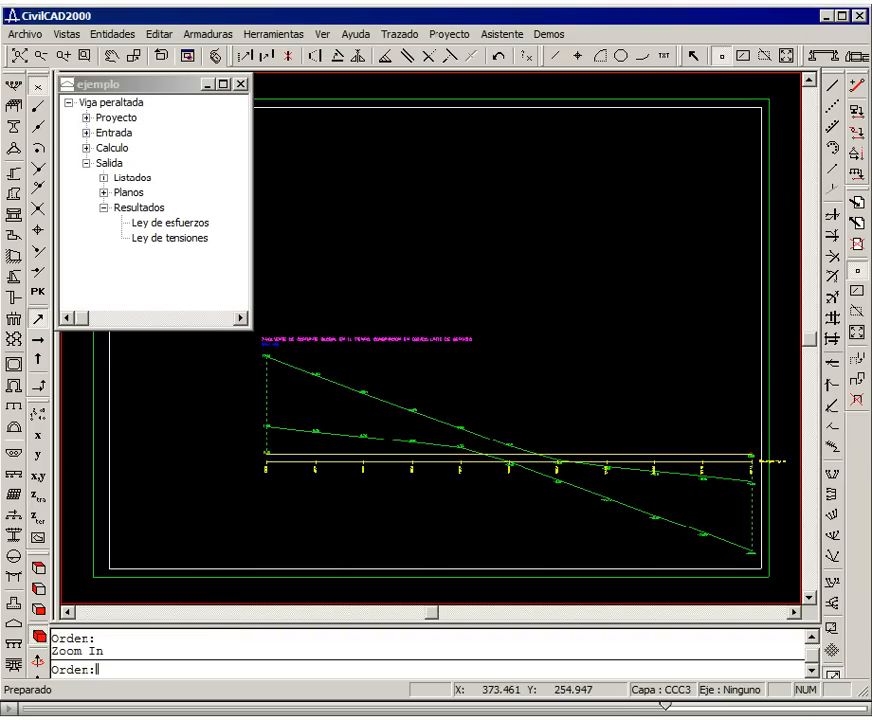
# Create a new drawing with caratula.dbx inserted for the stress diagram.
pyautogui.click(24, 33)
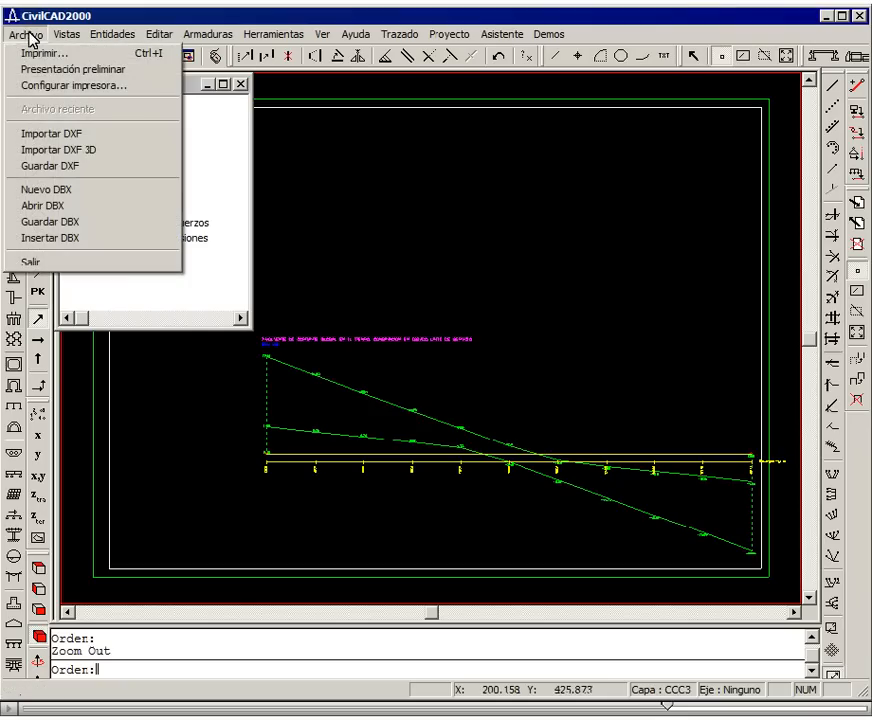
pyautogui.click(45, 189)
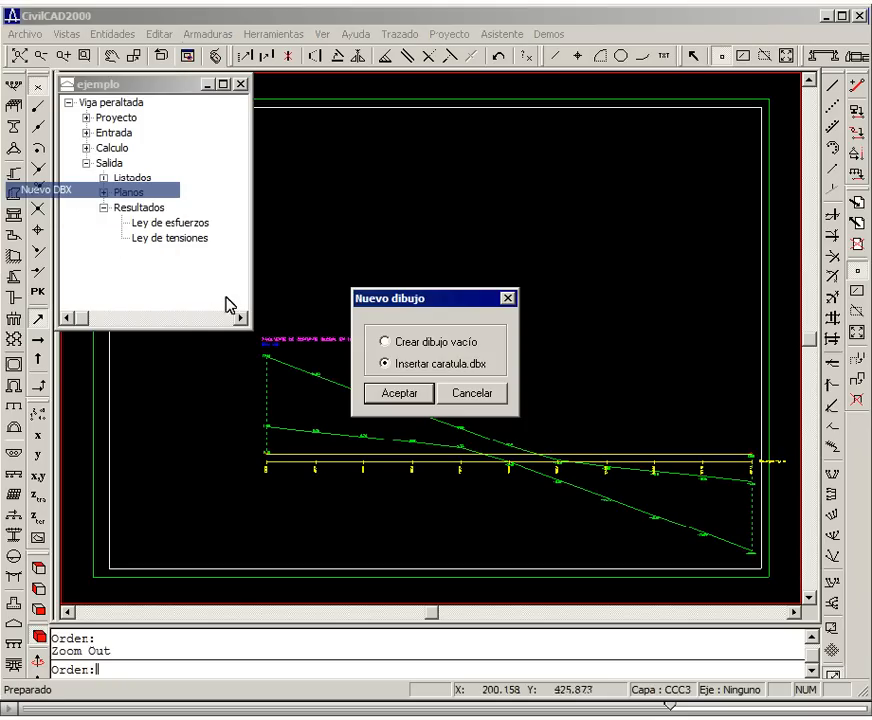
pyautogui.click(398, 393)
# Draw the upper-fibre stress envelope for the combination Tras transferir el pretensado, scale 1:50, 11 points between supports, in the sheet's lower half.
pyautogui.click(206, 238)
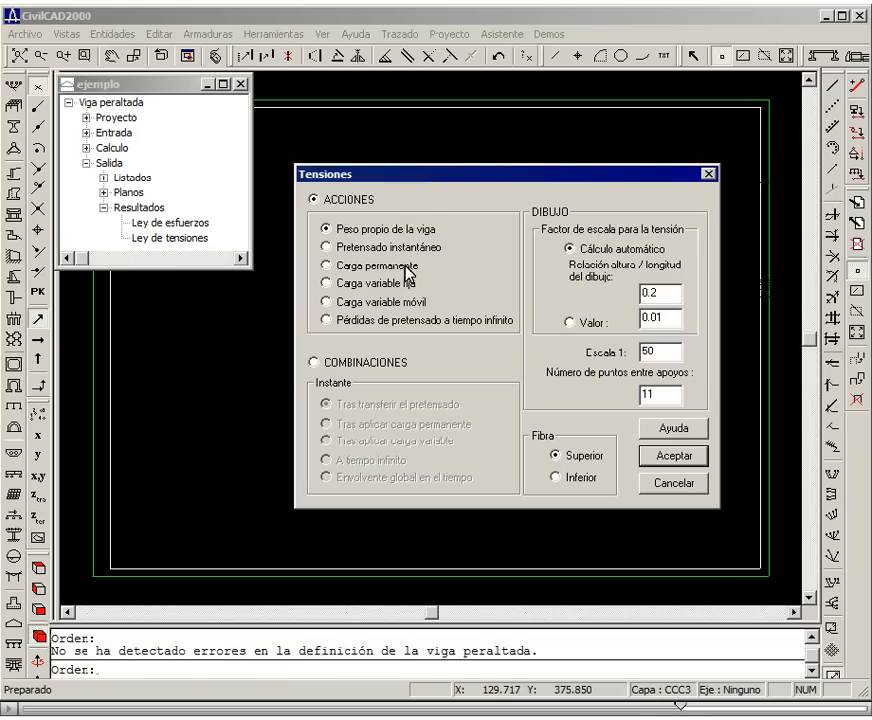
pyautogui.click(384, 365)
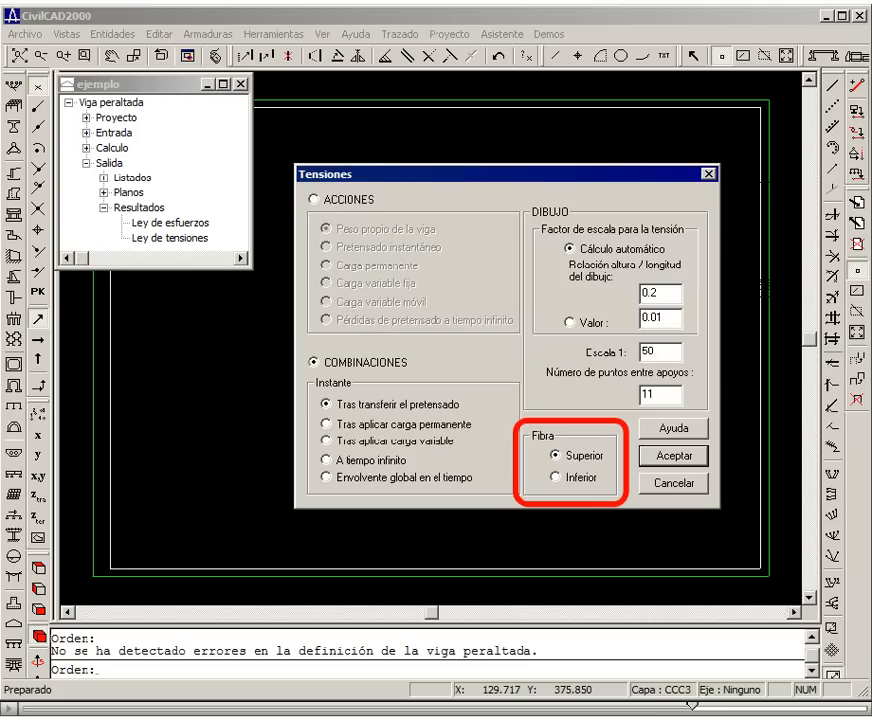
pyautogui.click(675, 454)
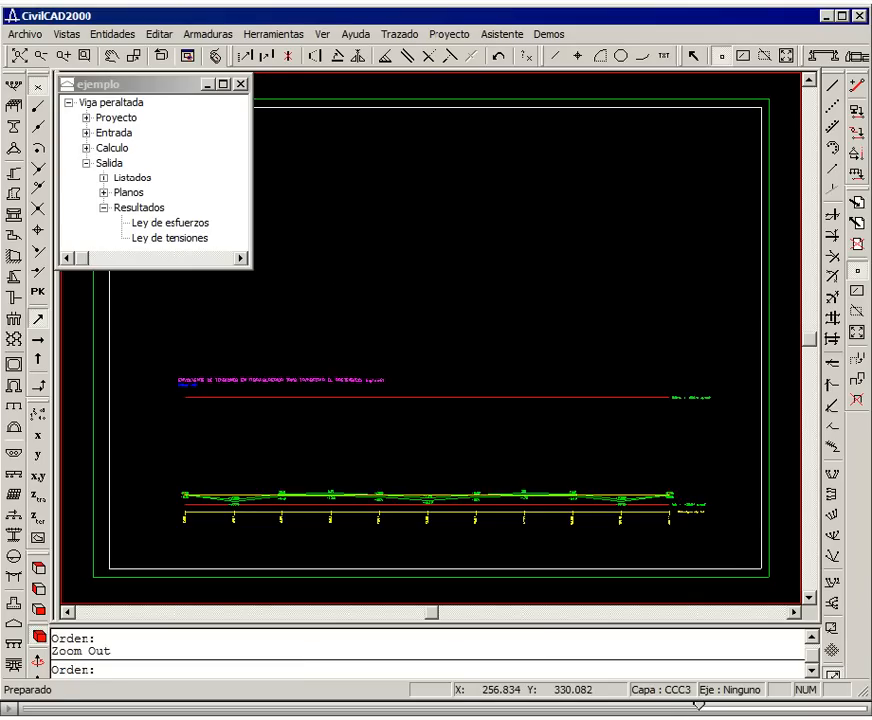
# Modify the stress diagram to show the lower fibre (Inferior), keeping the combination Tras transferir el pretensado.
pyautogui.rightClick(270, 397)
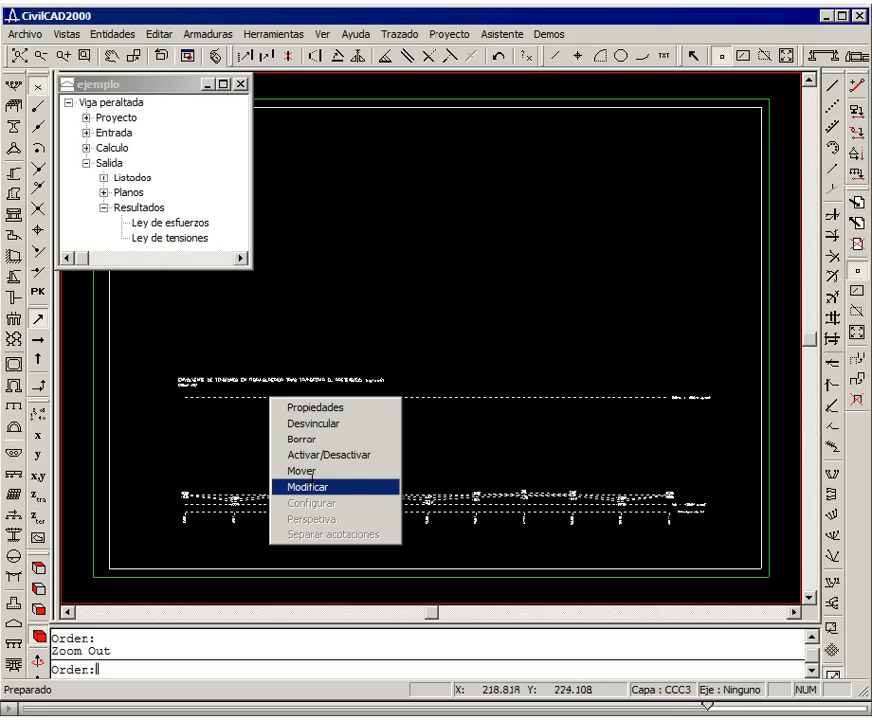
pyautogui.click(311, 486)
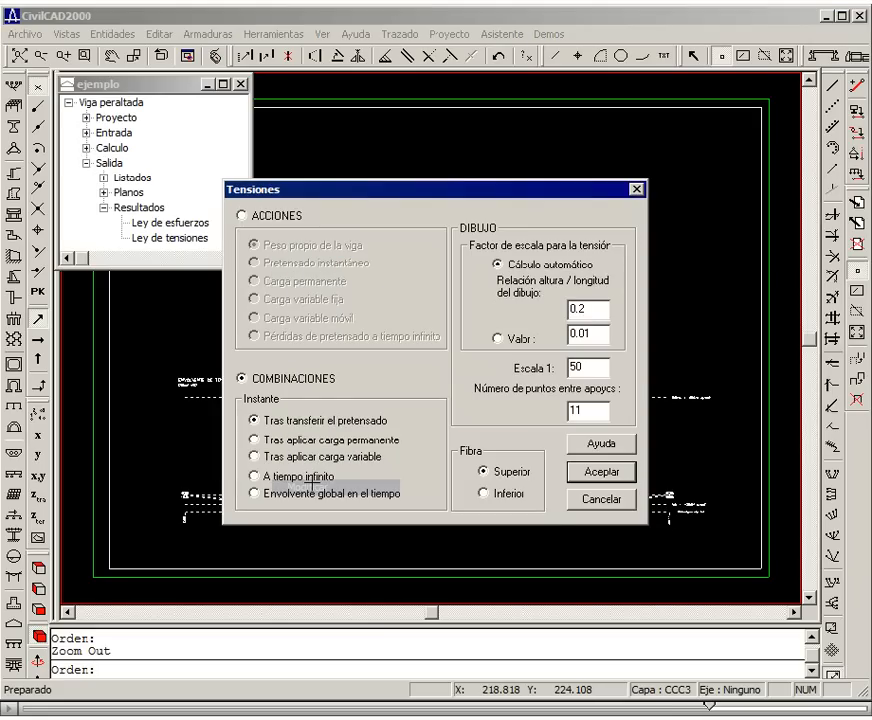
pyautogui.click(484, 493)
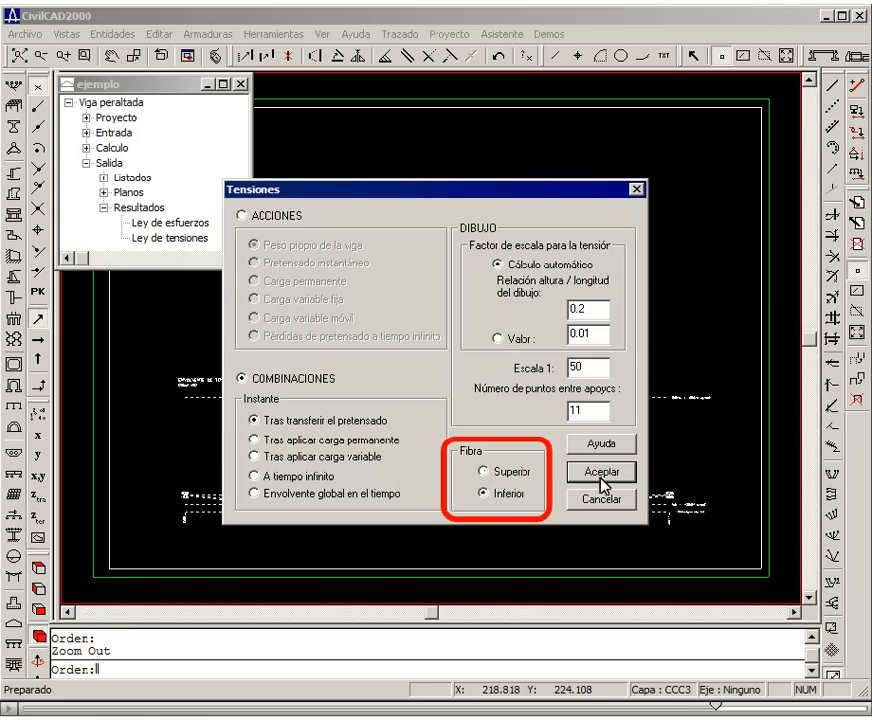
pyautogui.click(602, 474)
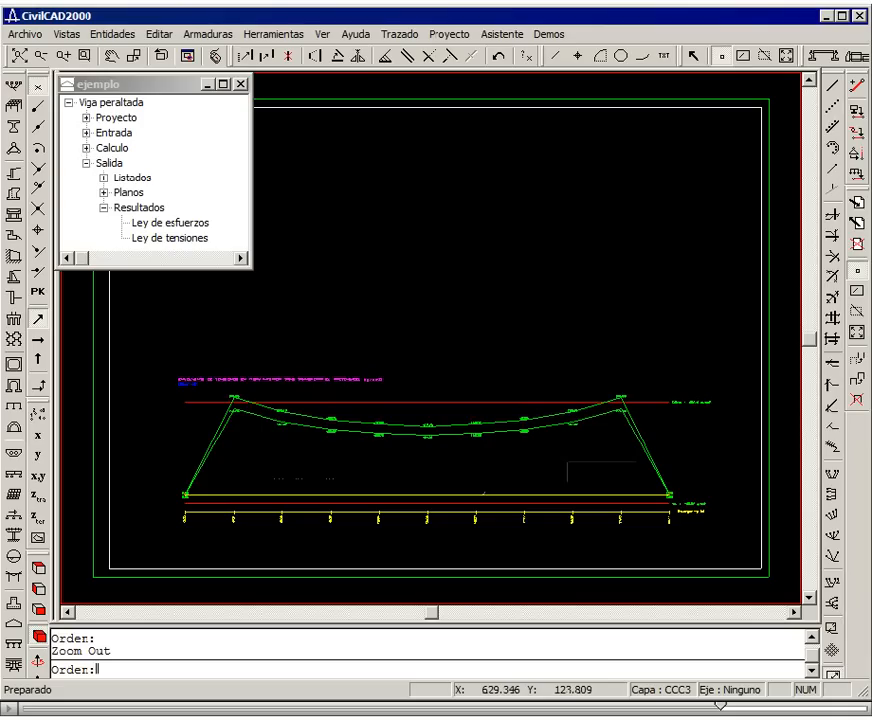
# Examine the lower-fibre stress peak near the beam's start and compare it with the stress table in the Encaje calculation.
pyautogui.click(84, 56)
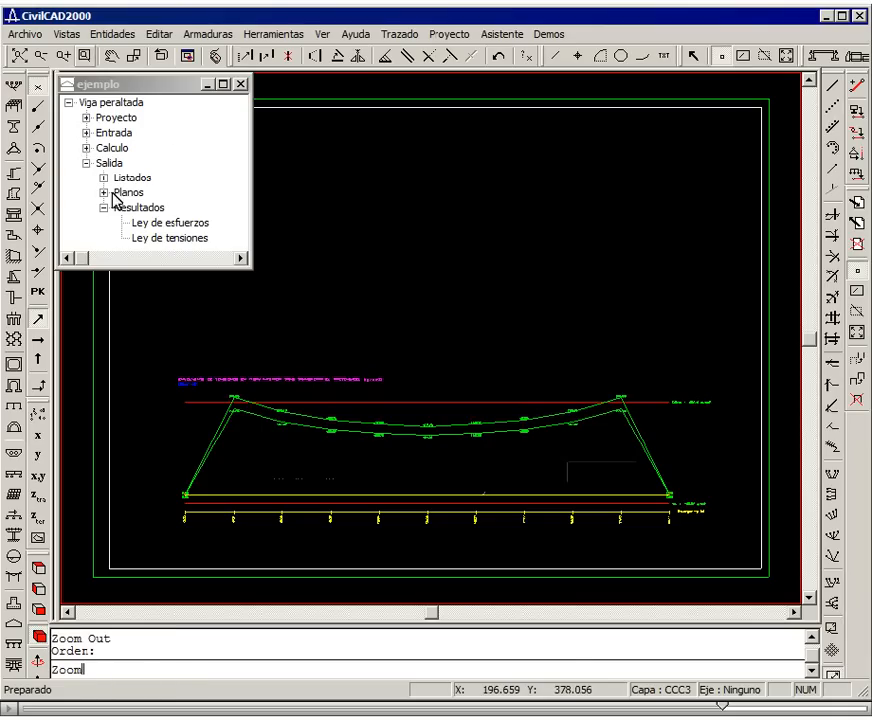
pyautogui.click(155, 363)
pyautogui.click(303, 447)
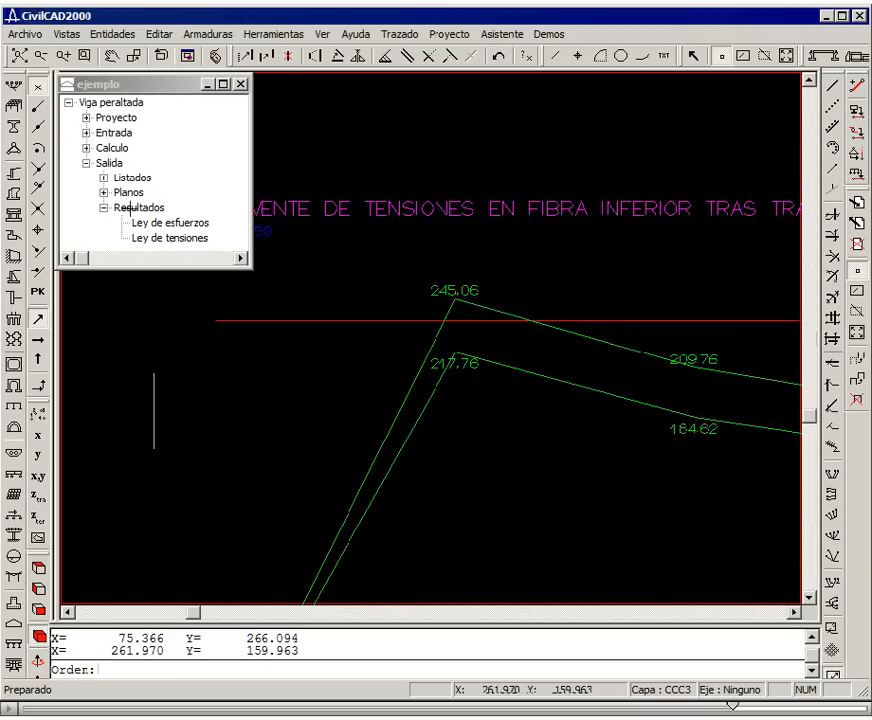
pyautogui.click(86, 148)
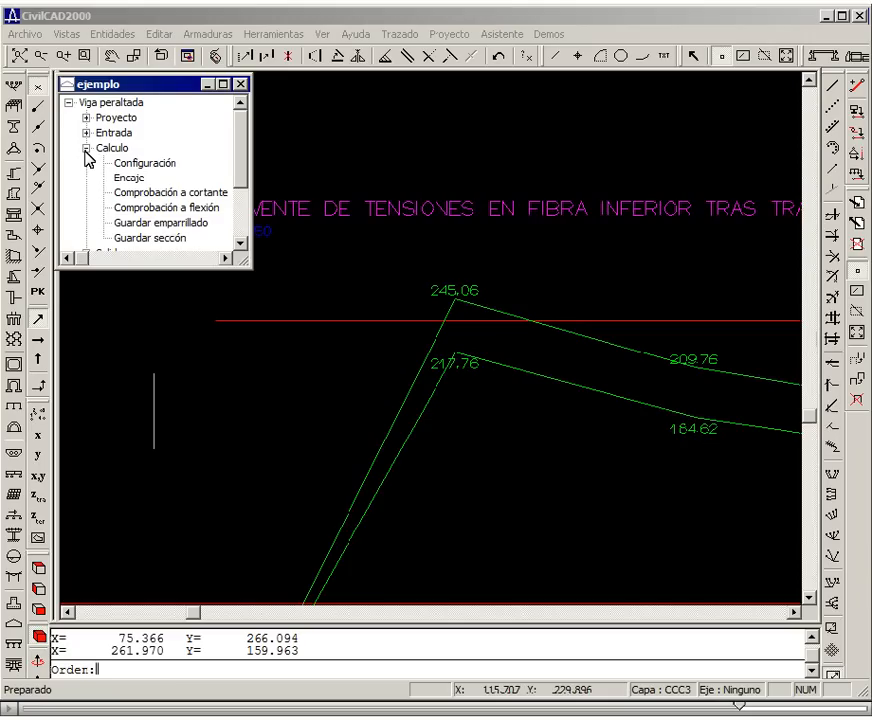
pyautogui.doubleClick(145, 177)
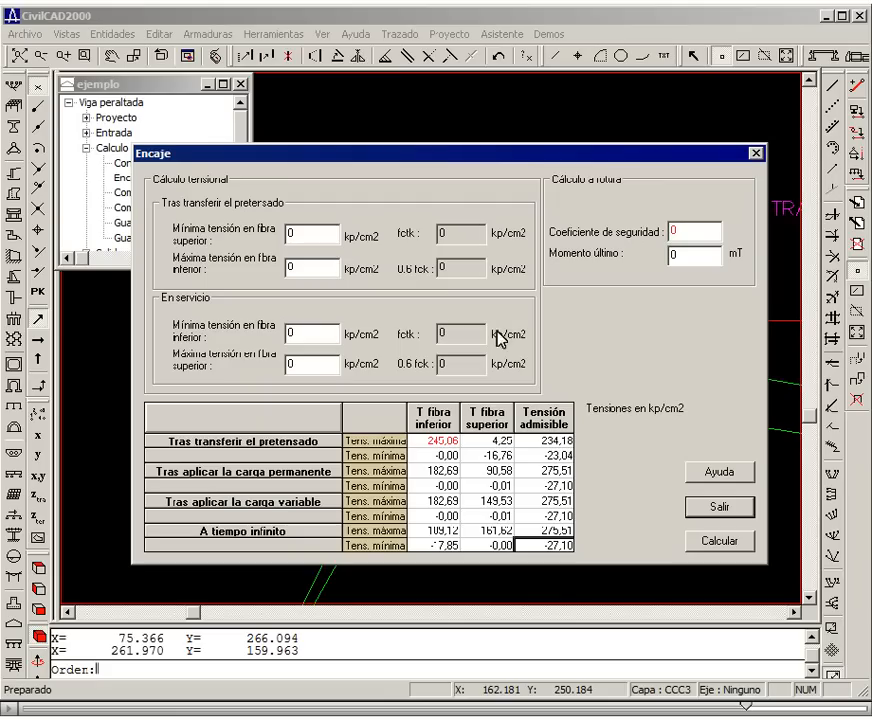
pyautogui.click(720, 507)
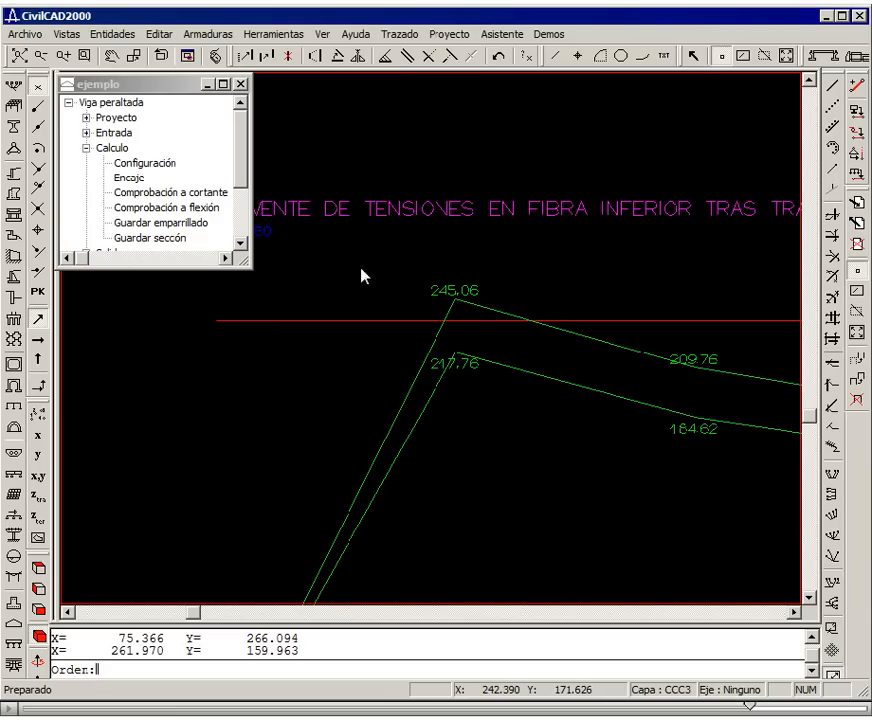
# Generate the Memoria report in the file ejemplo, including definition data, forces, stress check, and ultimate bending and shear calculations.
pyautogui.click(19, 55)
pyautogui.click(86, 147)
pyautogui.click(100, 207)
pyautogui.click(103, 177)
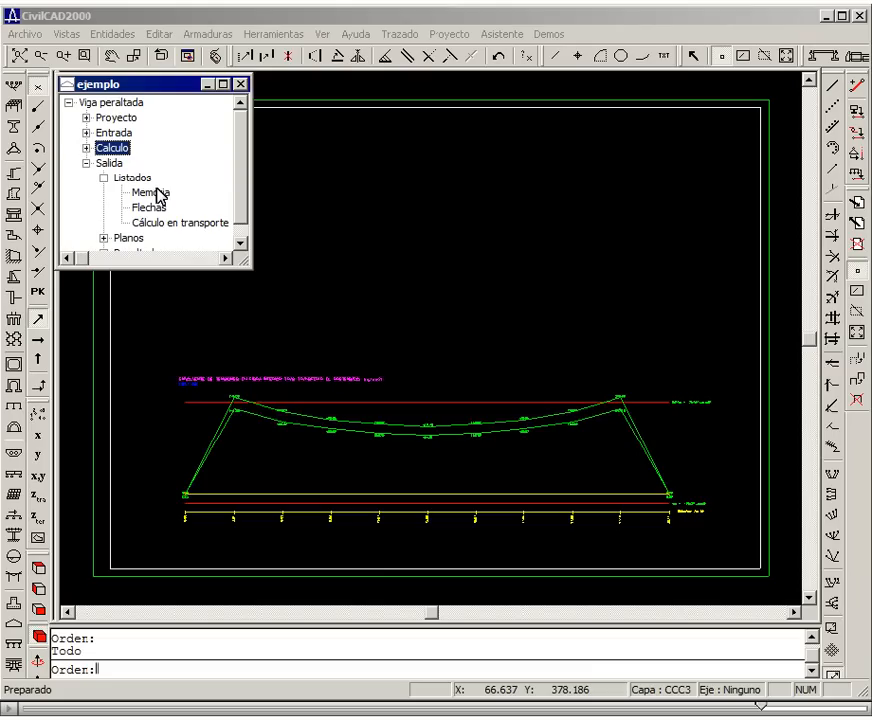
pyautogui.click(157, 192)
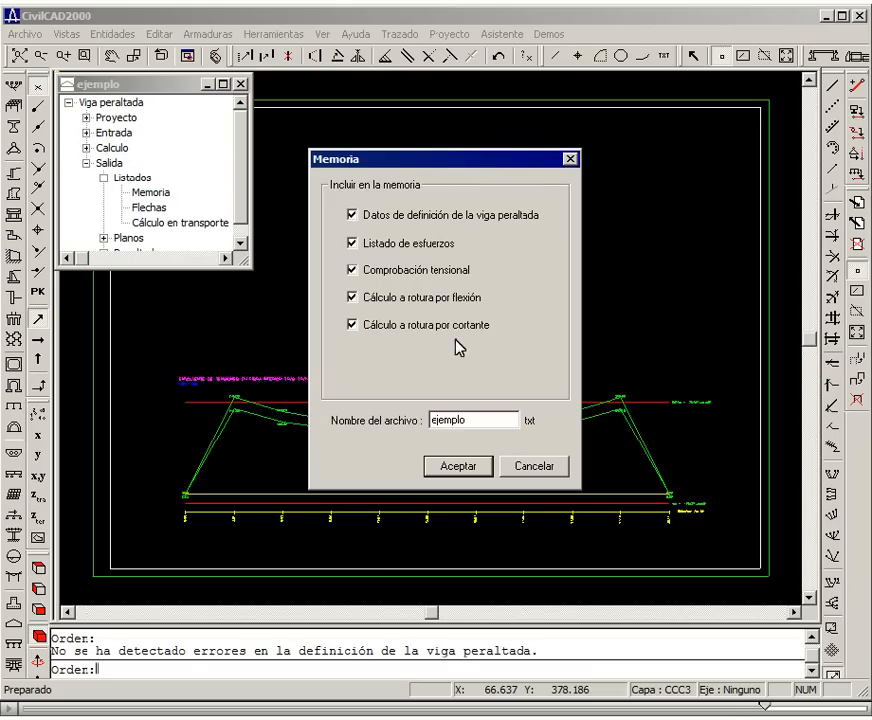
pyautogui.click(471, 479)
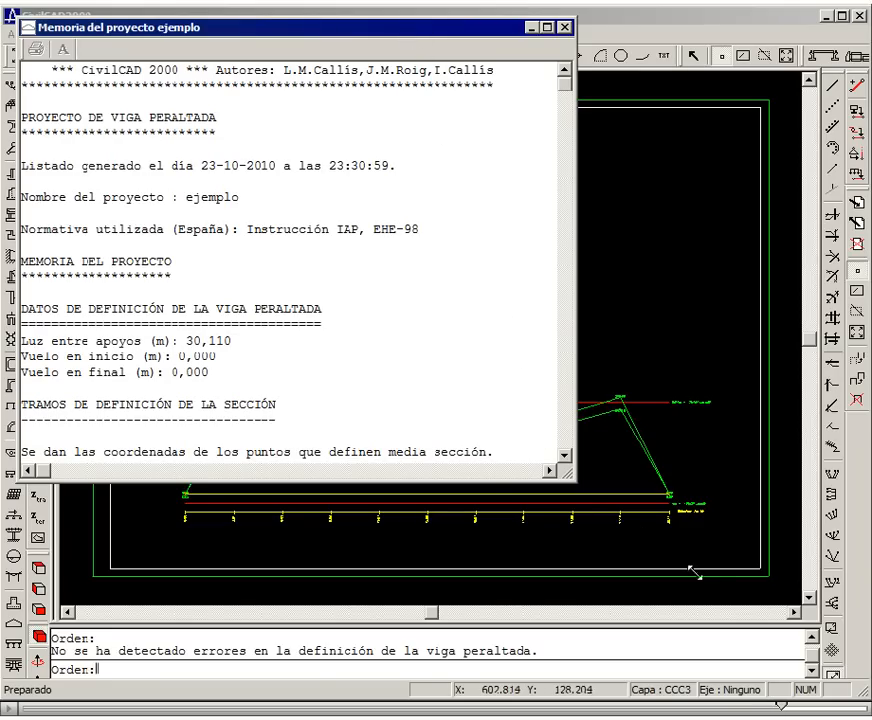
# Read through the enlarged Memoria report, from section definitions, materials and reinforcement to the force listings and stress tables, and close it.
pyautogui.moveTo(690, 571); pyautogui.dragTo(862, 699)
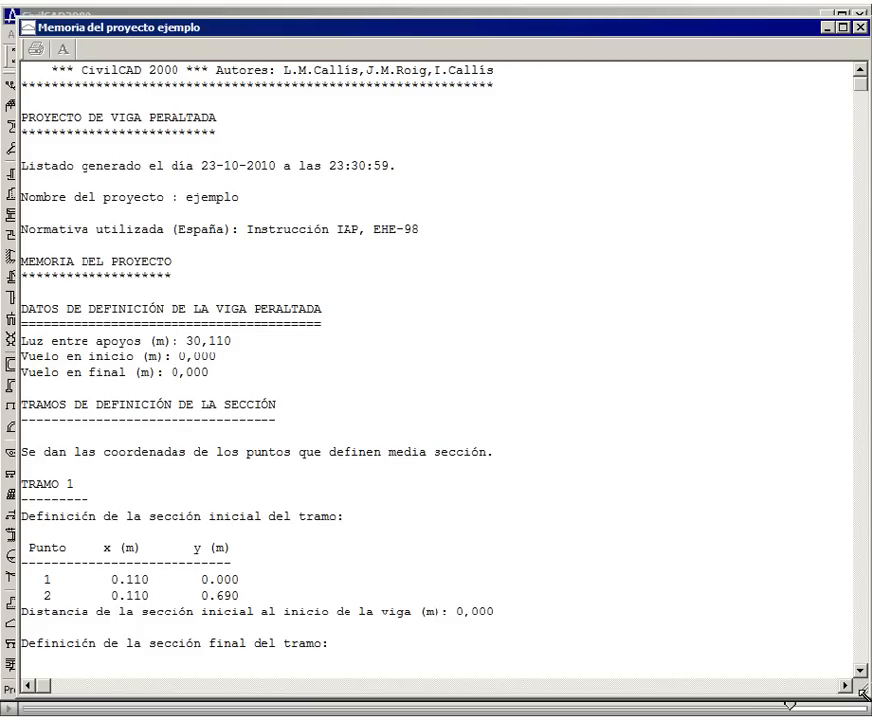
pyautogui.scroll(-20, 708, 528)
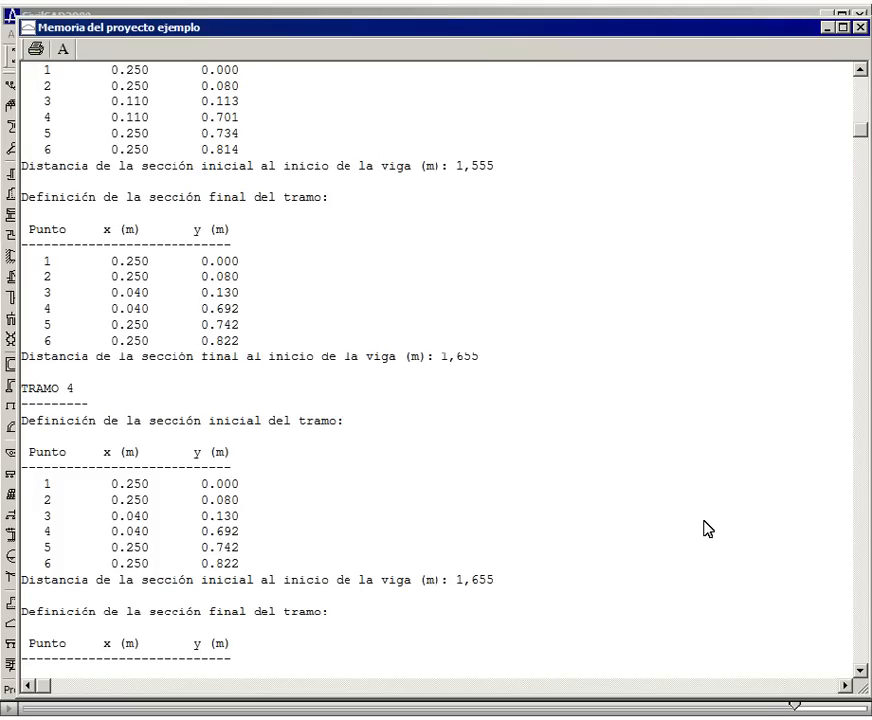
pyautogui.scroll(-12, 708, 528)
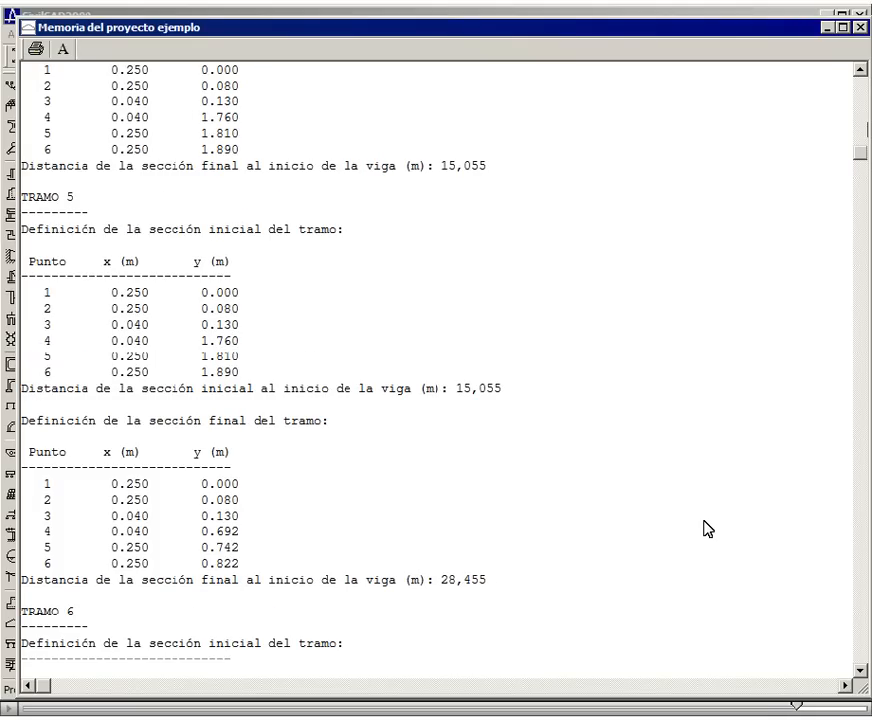
pyautogui.scroll(-15, 708, 528)
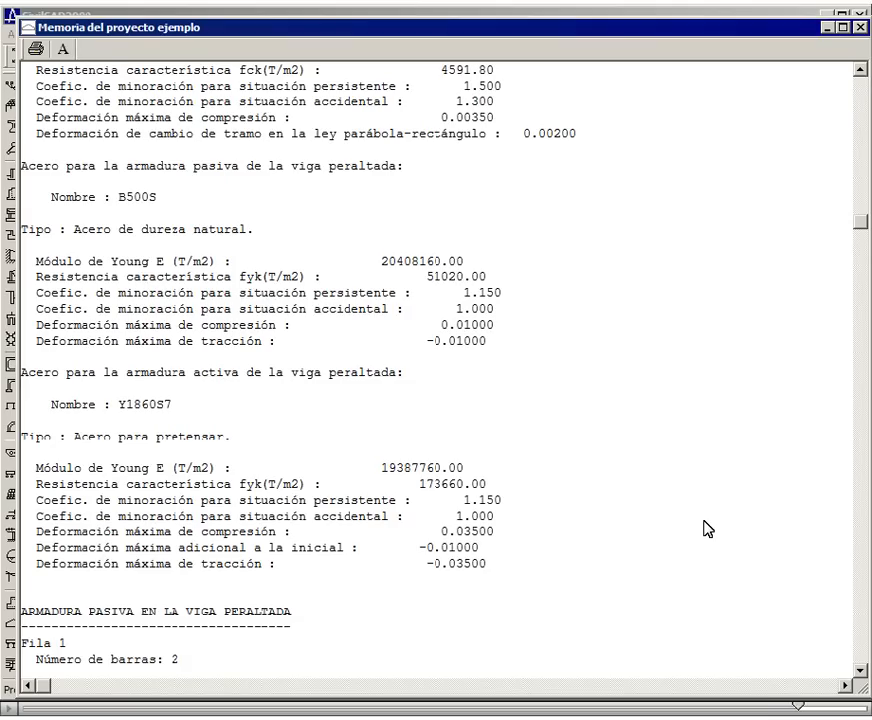
pyautogui.scroll(-13, 708, 528)
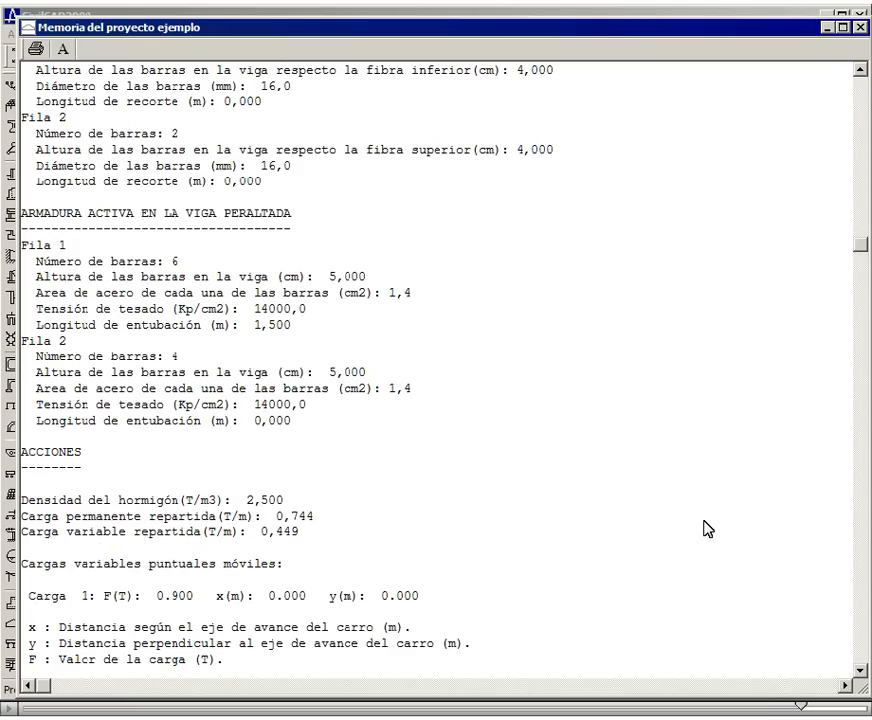
pyautogui.scroll(-13, 708, 528)
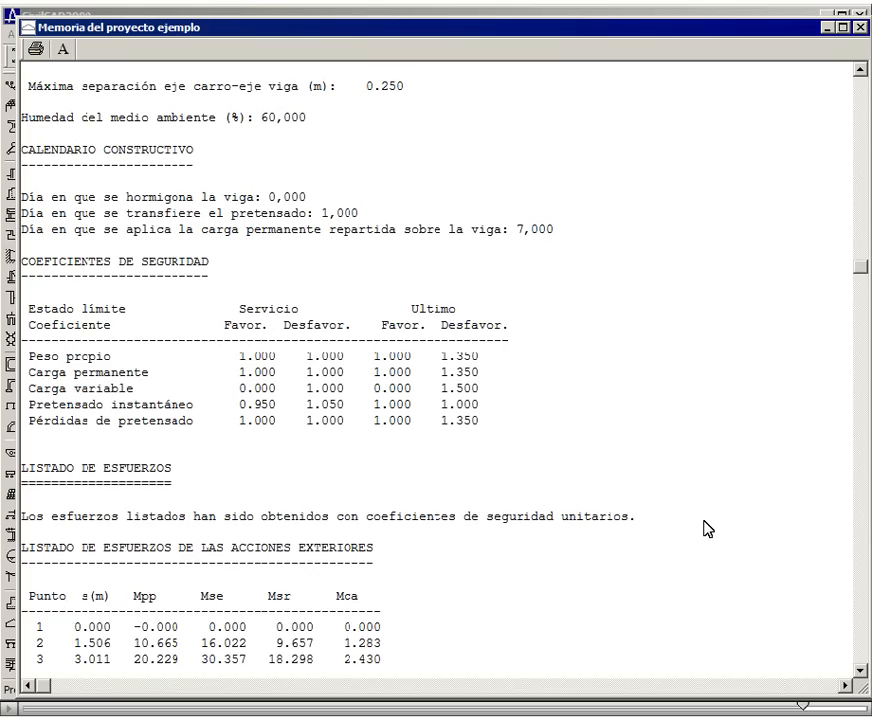
pyautogui.scroll(-13, 708, 528)
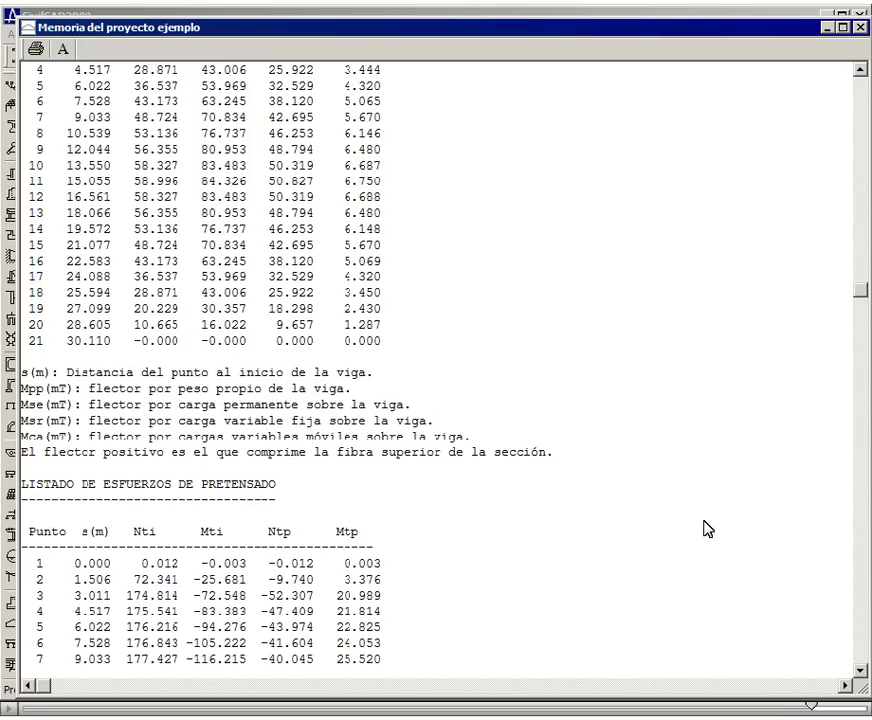
pyautogui.scroll(6, 708, 500)
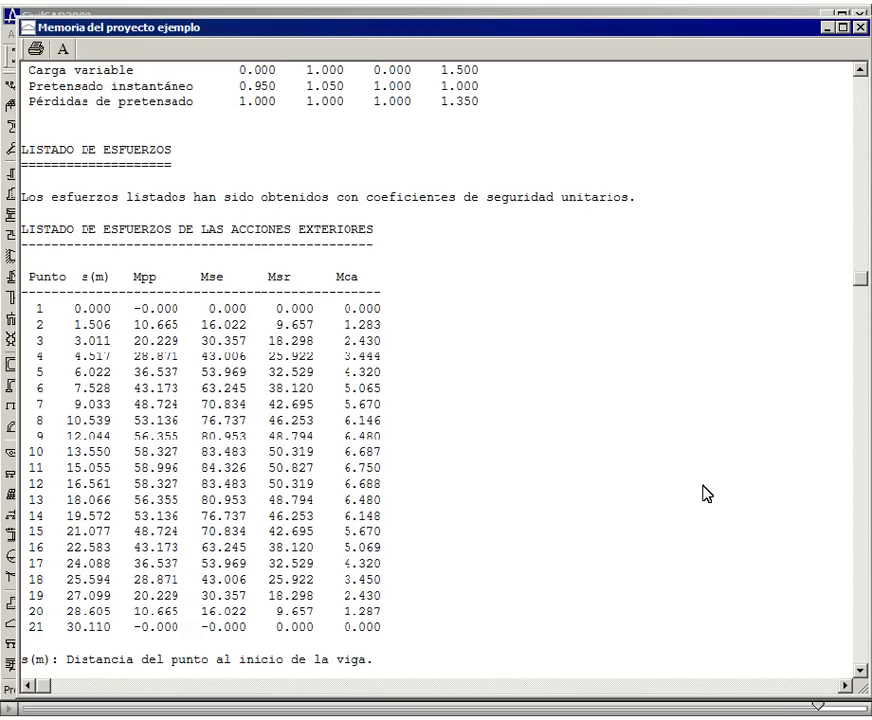
pyautogui.press('pagedown')
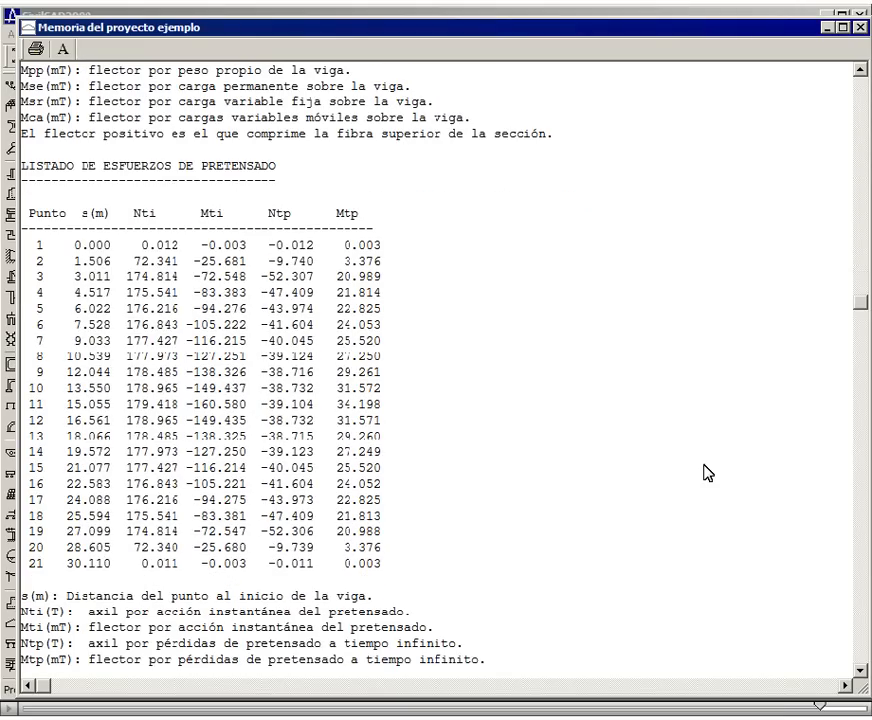
pyautogui.press('pagedown')
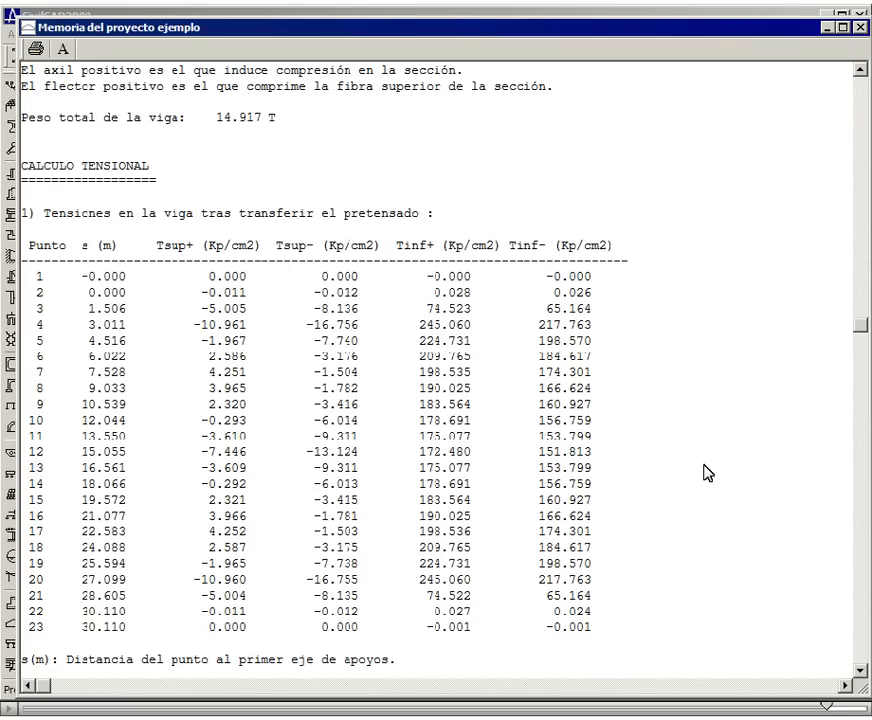
pyautogui.press('pagedown')
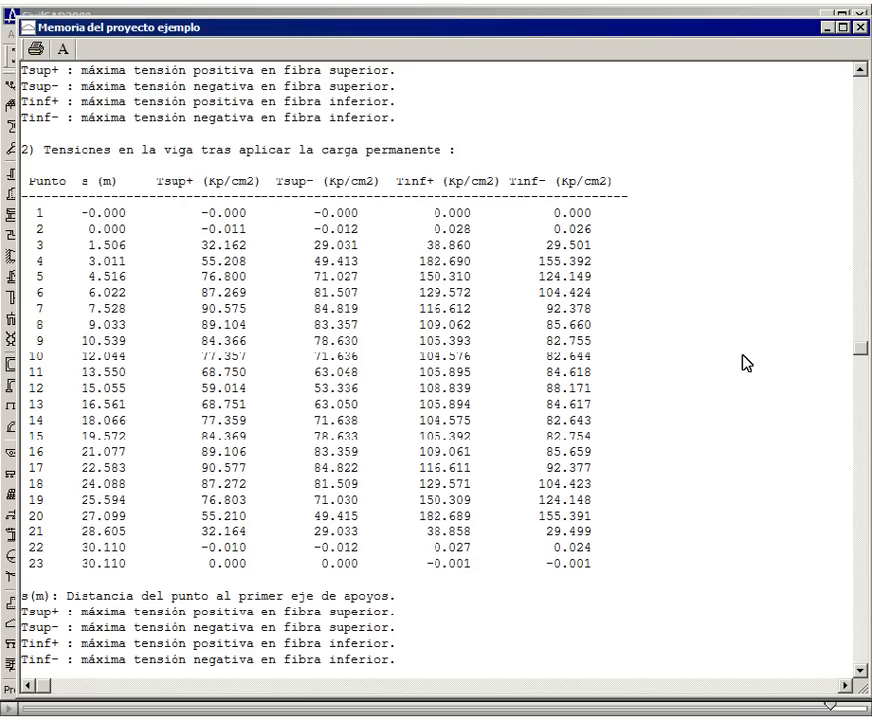
pyautogui.click(857, 27)
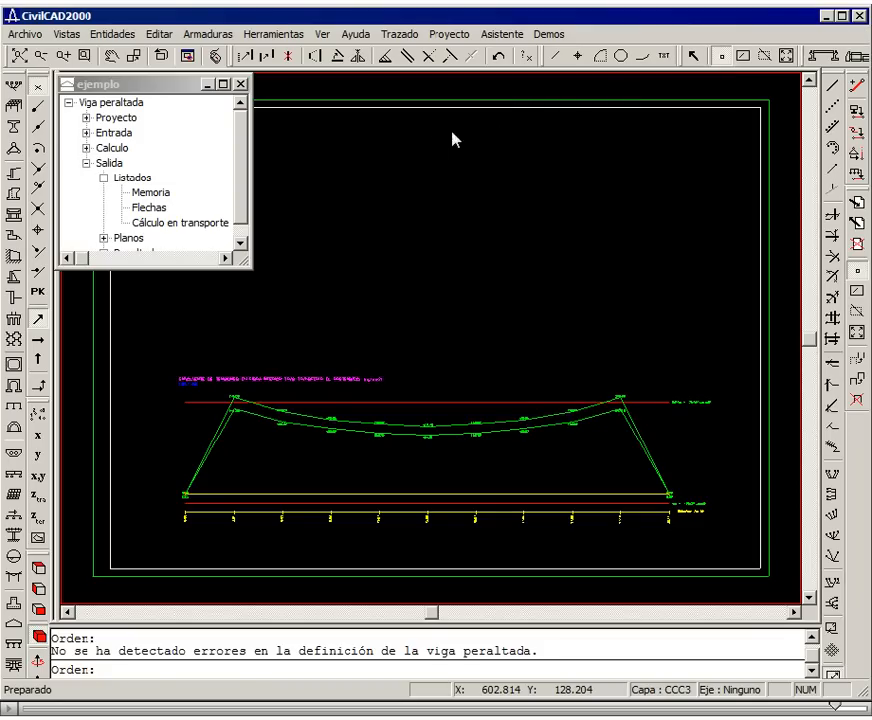
# Generate the Flechas deflection listing in the file ejemplo, enlarge its window and read the instantaneous, long-term and midspan deflections.
pyautogui.click(152, 208)
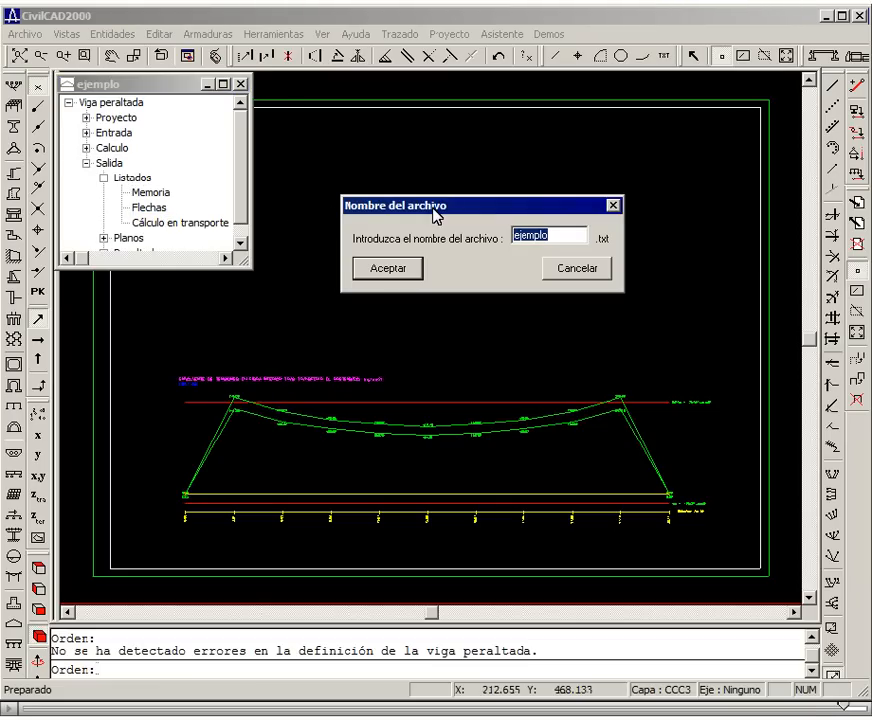
pyautogui.click(411, 285)
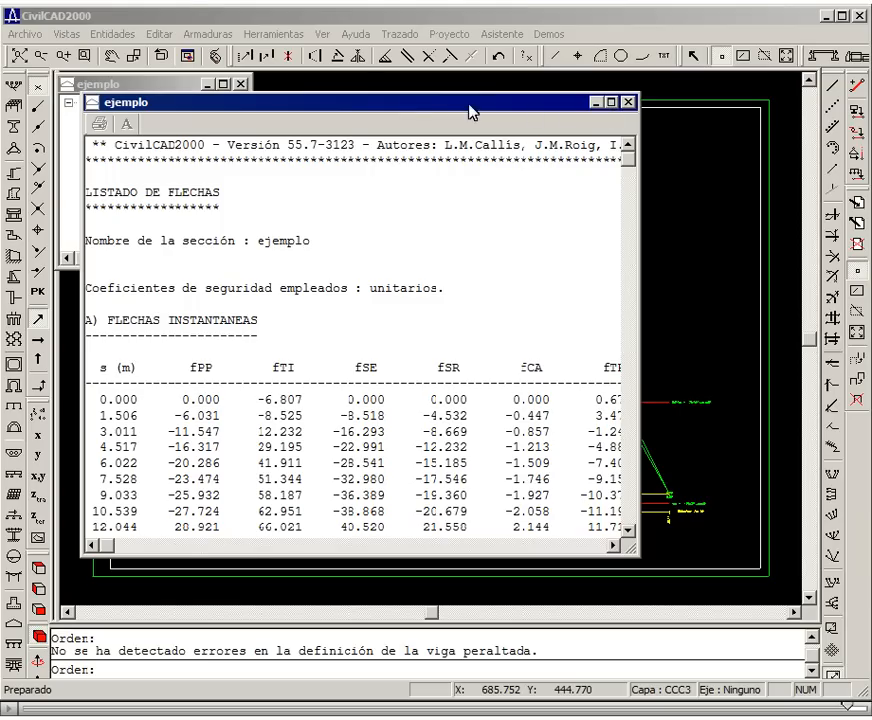
pyautogui.moveTo(385, 102); pyautogui.dragTo(311, 21)
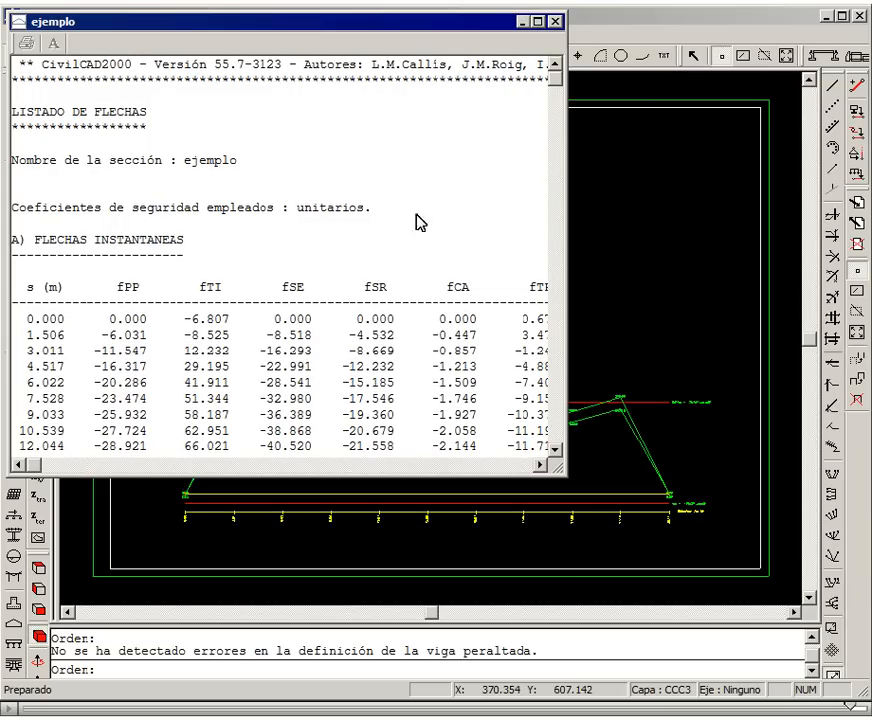
pyautogui.moveTo(557, 467); pyautogui.dragTo(852, 692)
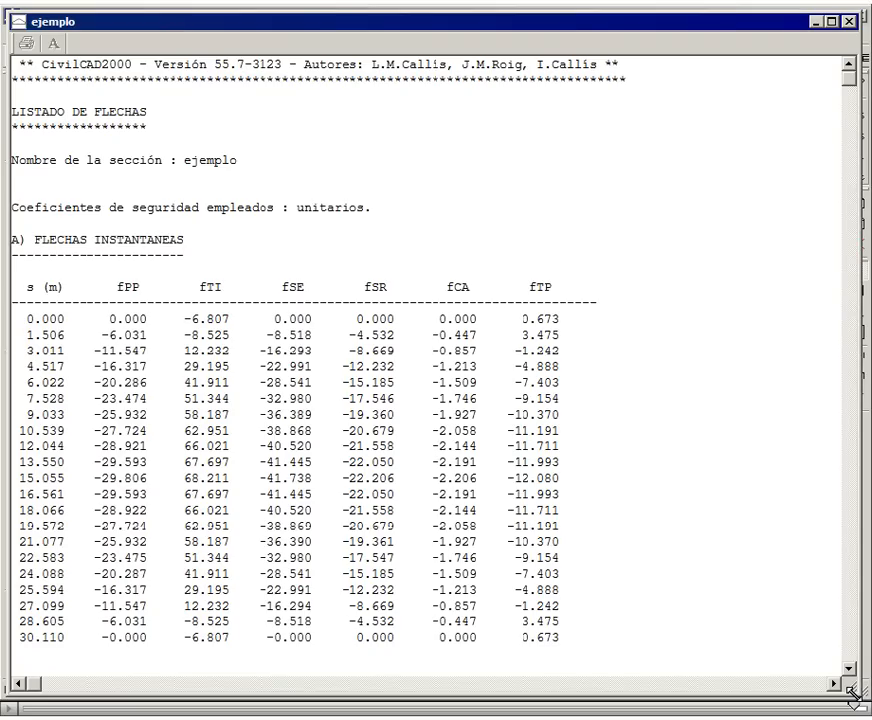
pyautogui.click(850, 649)
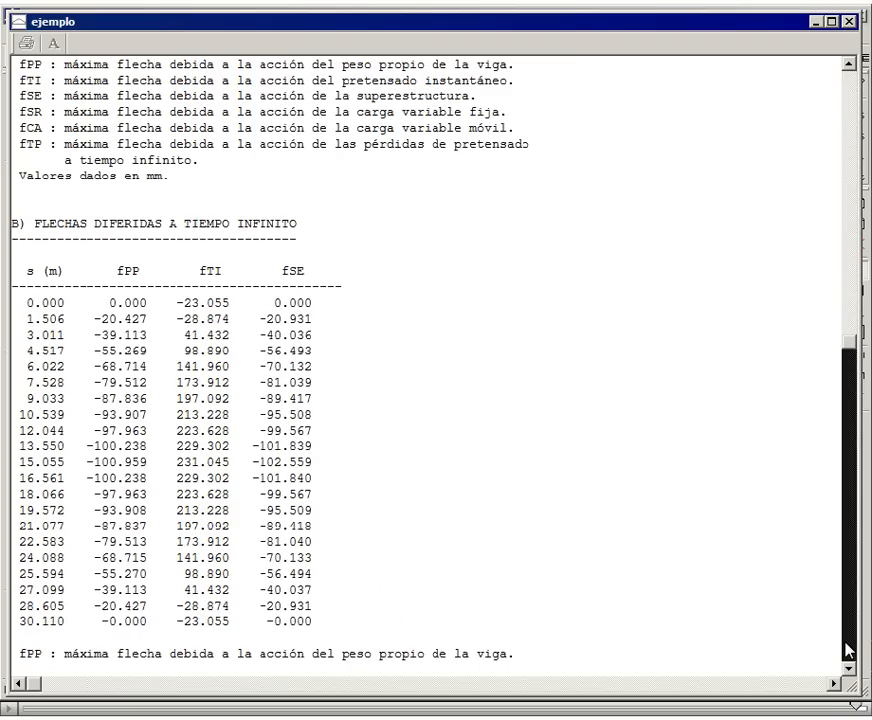
pyautogui.moveTo(850, 649); pyautogui.dragTo(796, 500)
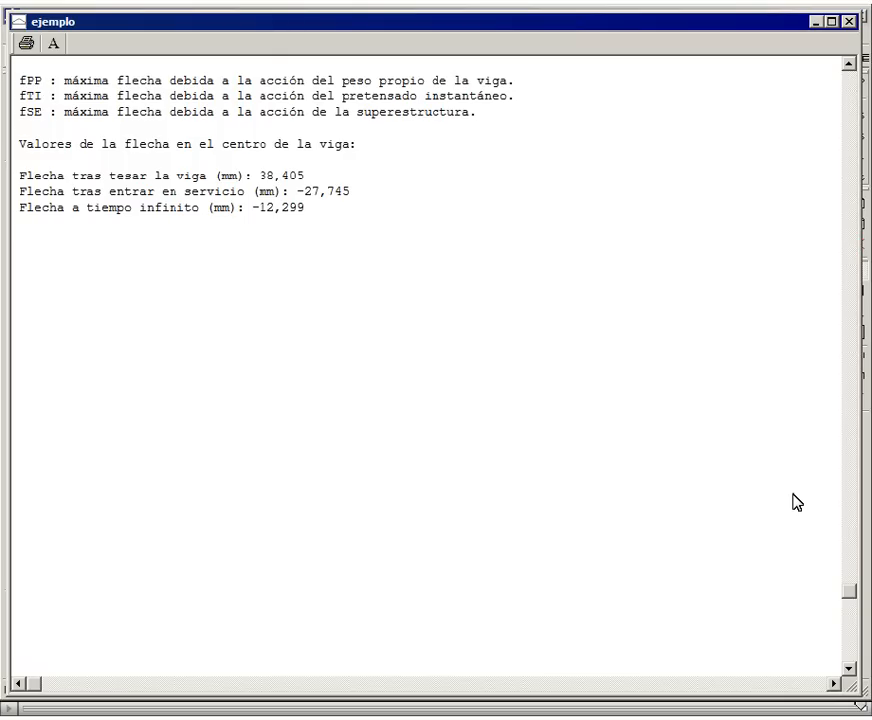